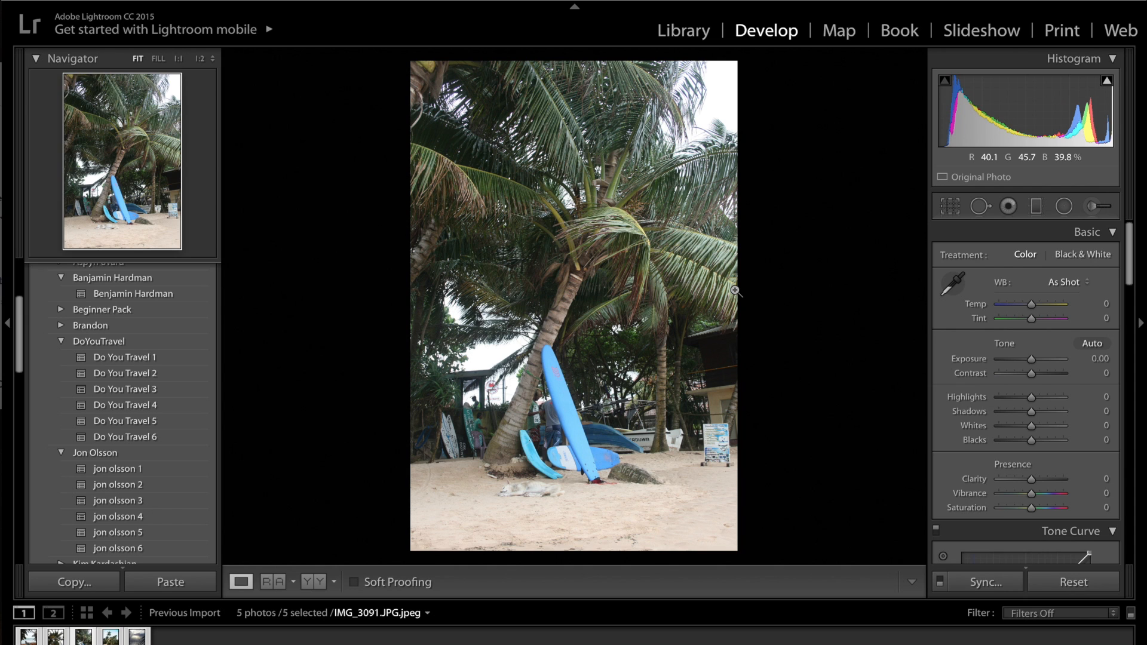
Step: Switch to Chrome and examine the colour style of the travel photos in the open Instagram feed
key(super+Tab)
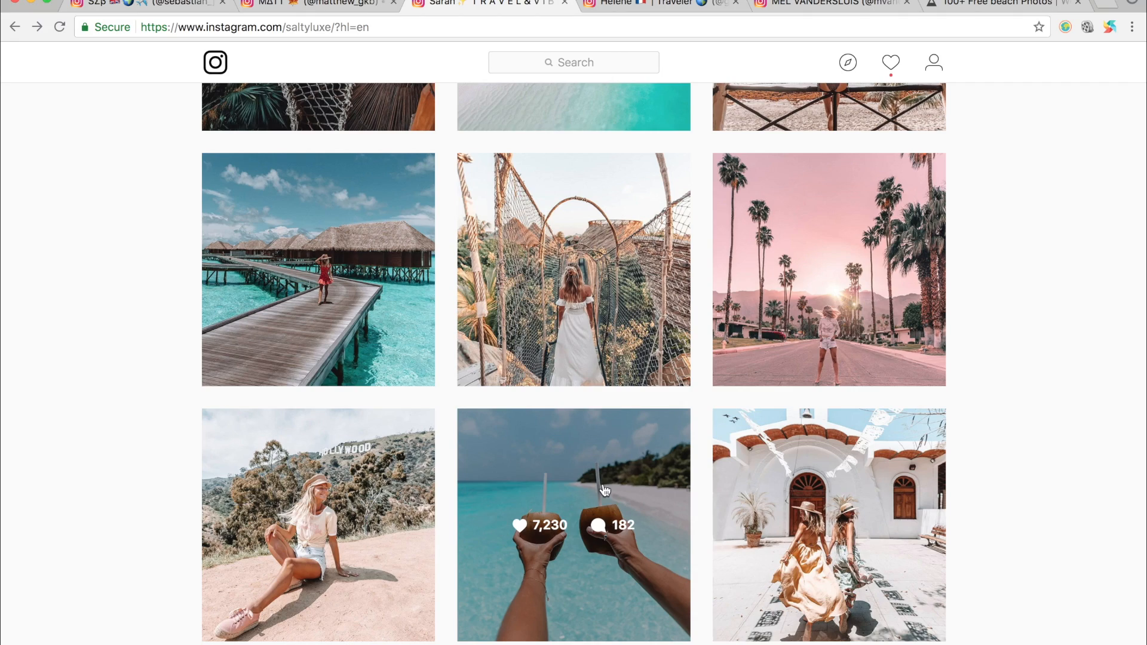
scroll(541, 479, up, 1)
scroll(541, 478, up, 7)
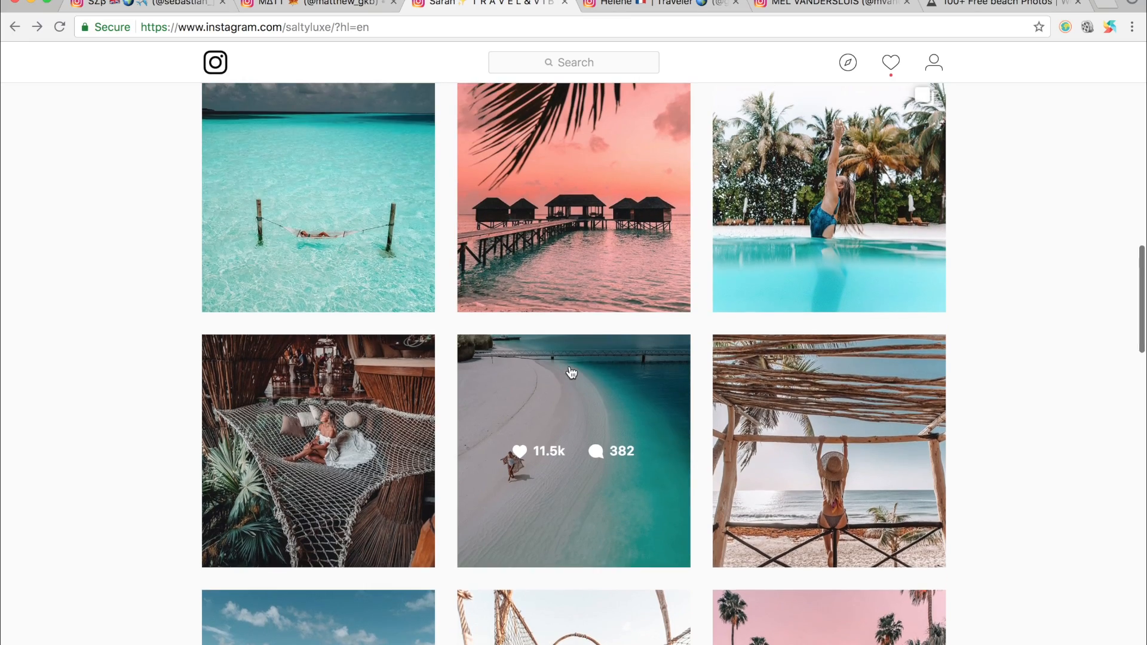
scroll(897, 269, up, 11)
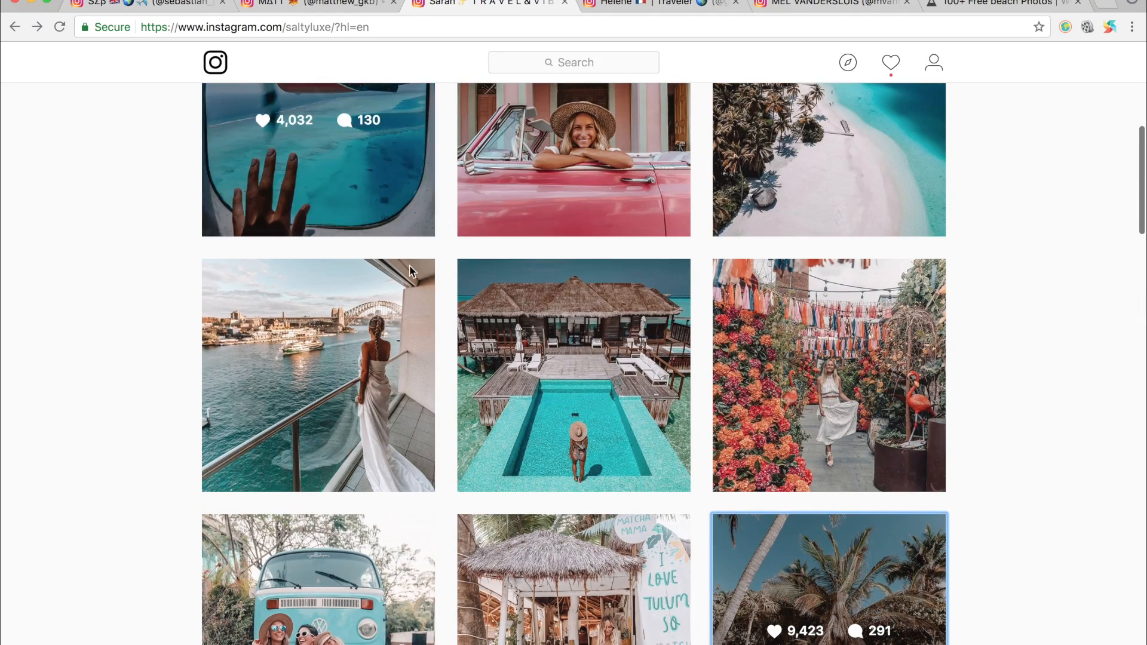
scroll(936, 185, up, 2)
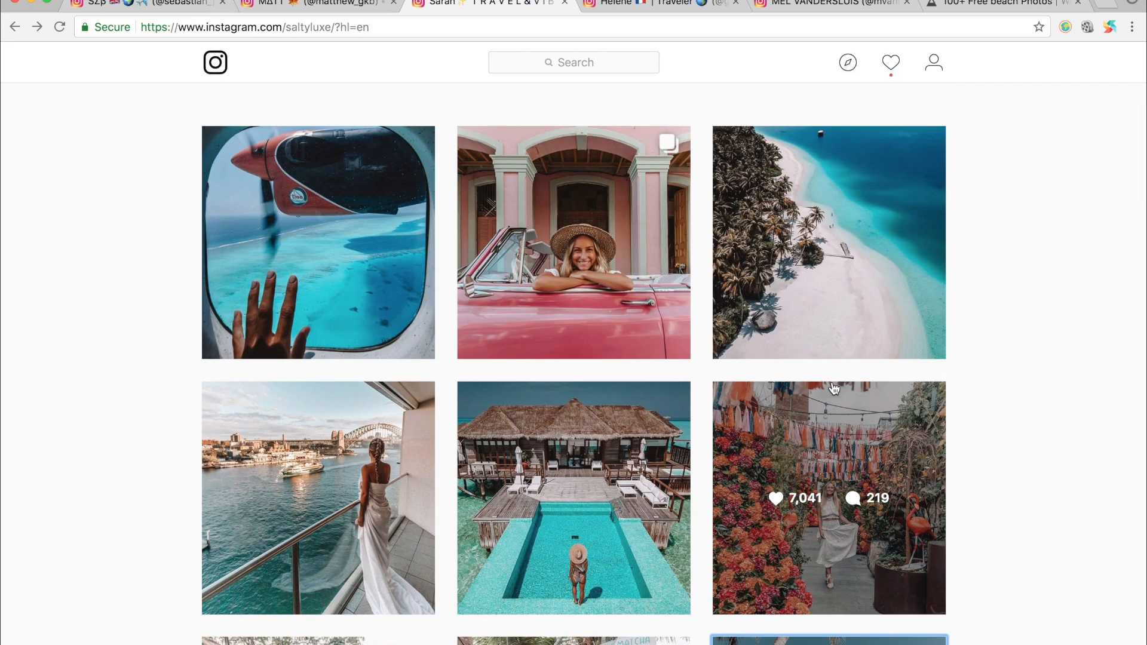
scroll(834, 385, down, 5)
scroll(833, 383, down, 6)
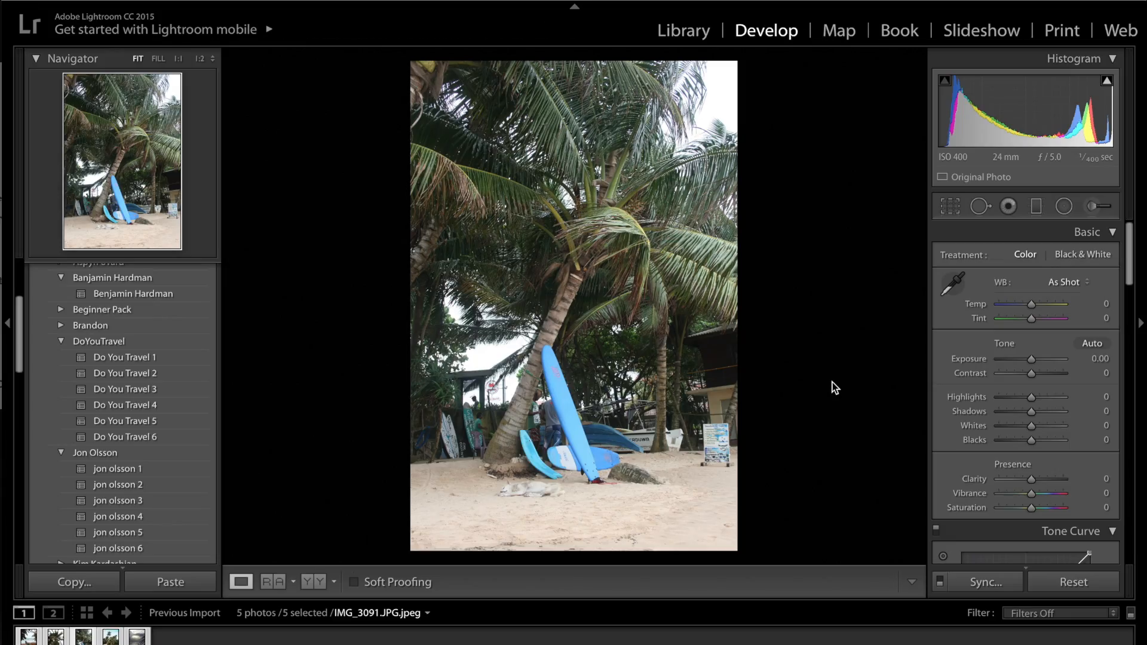
Step: Switch back to Lightroom and compare the unedited surfboard photo with the edited palm beach photo
key(Right)
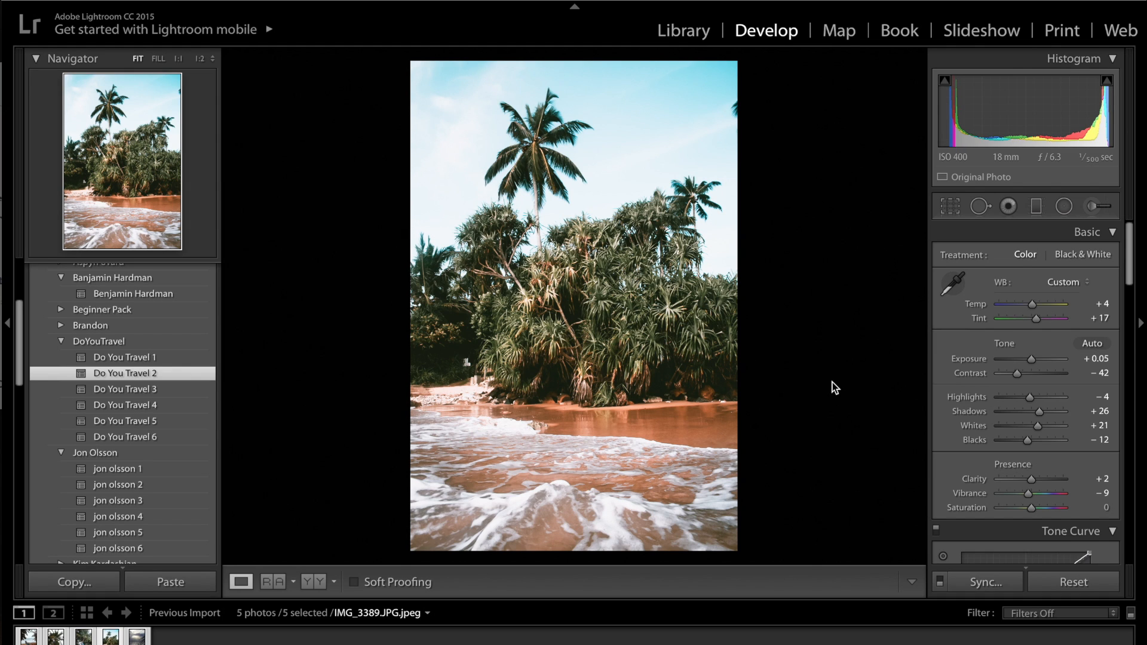
key(Left)
key(Right)
key(Left)
Step: Switch to Chrome and look through other travel photographers' Instagram profiles for reference styles
key(ctrl+Right)
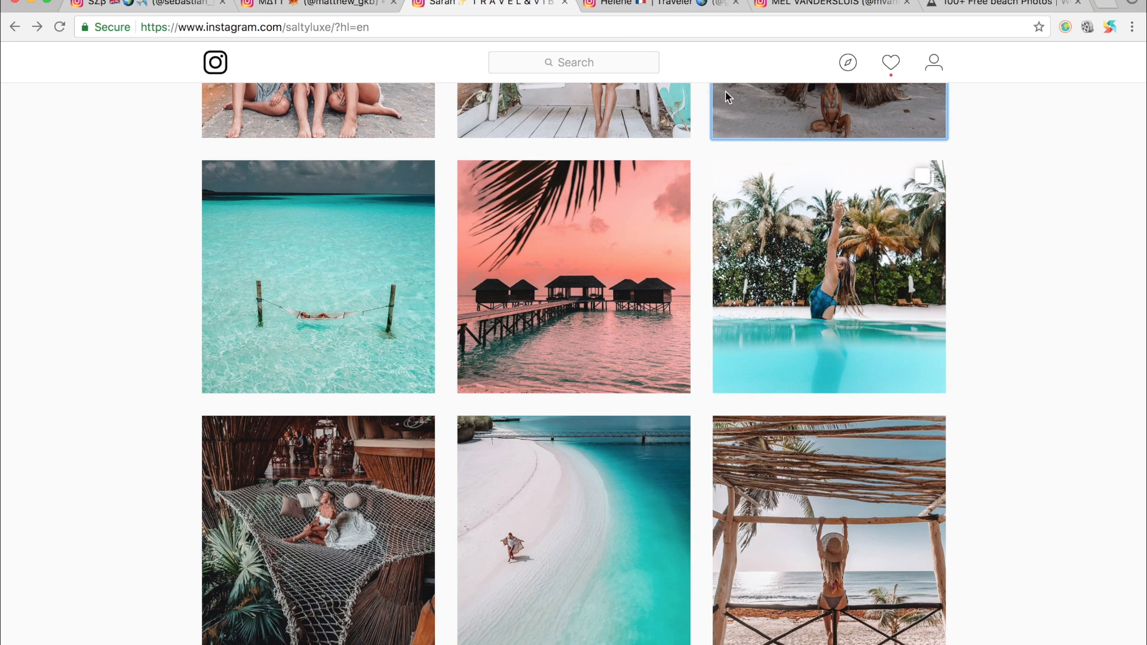
click(618, 4)
scroll(621, 425, down, 10)
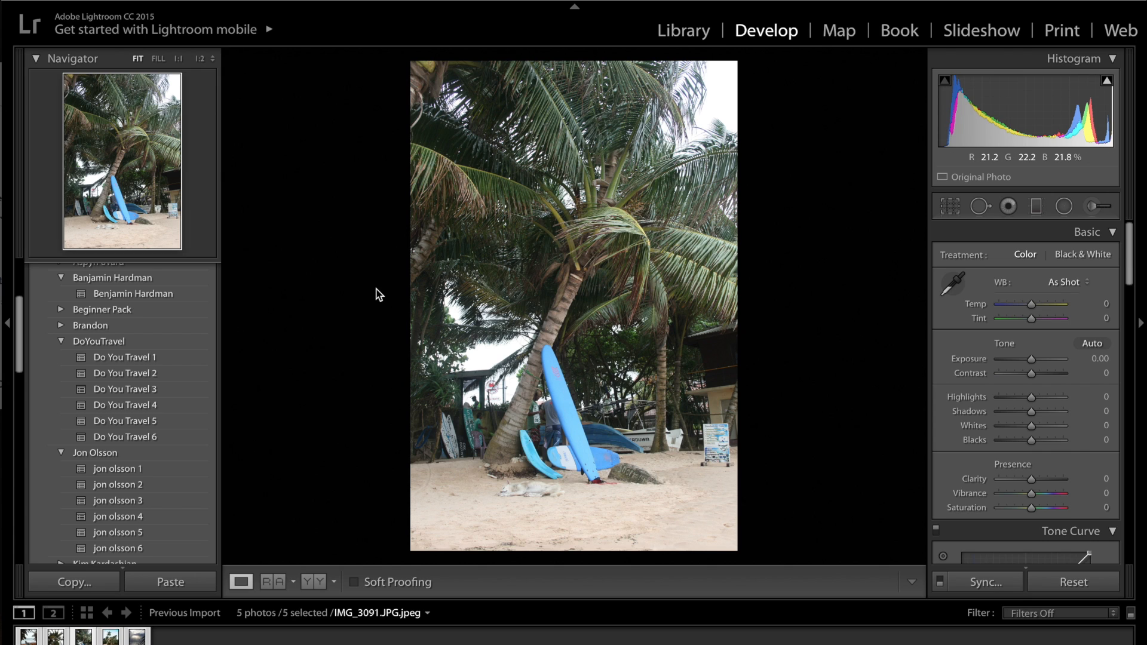
key(super+Tab)
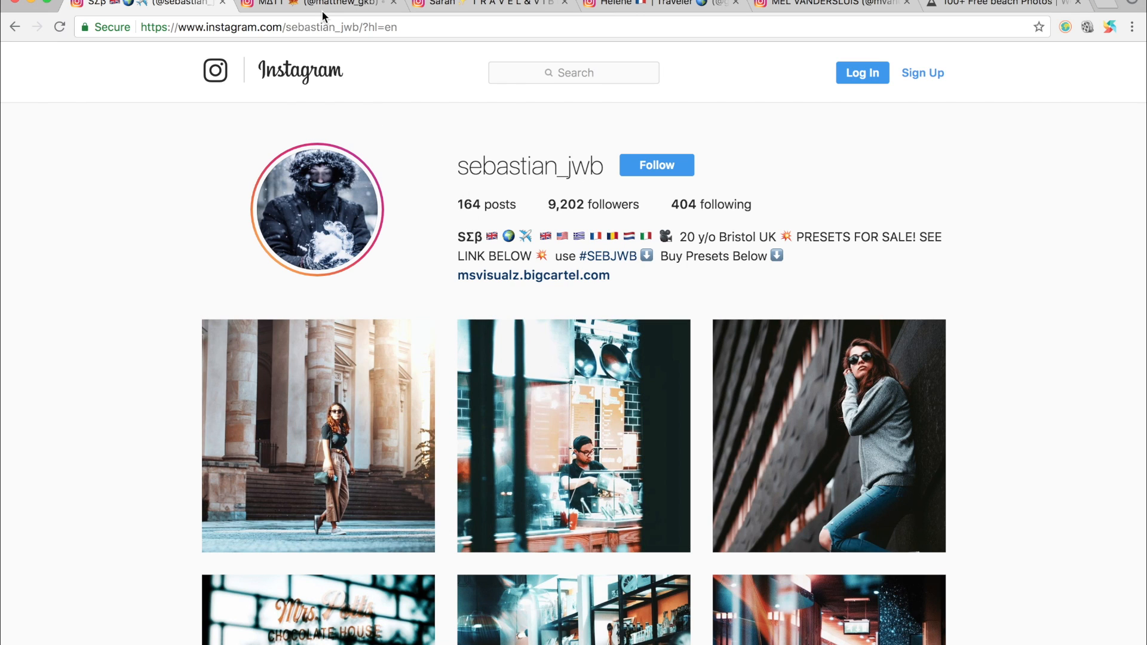
click(321, 8)
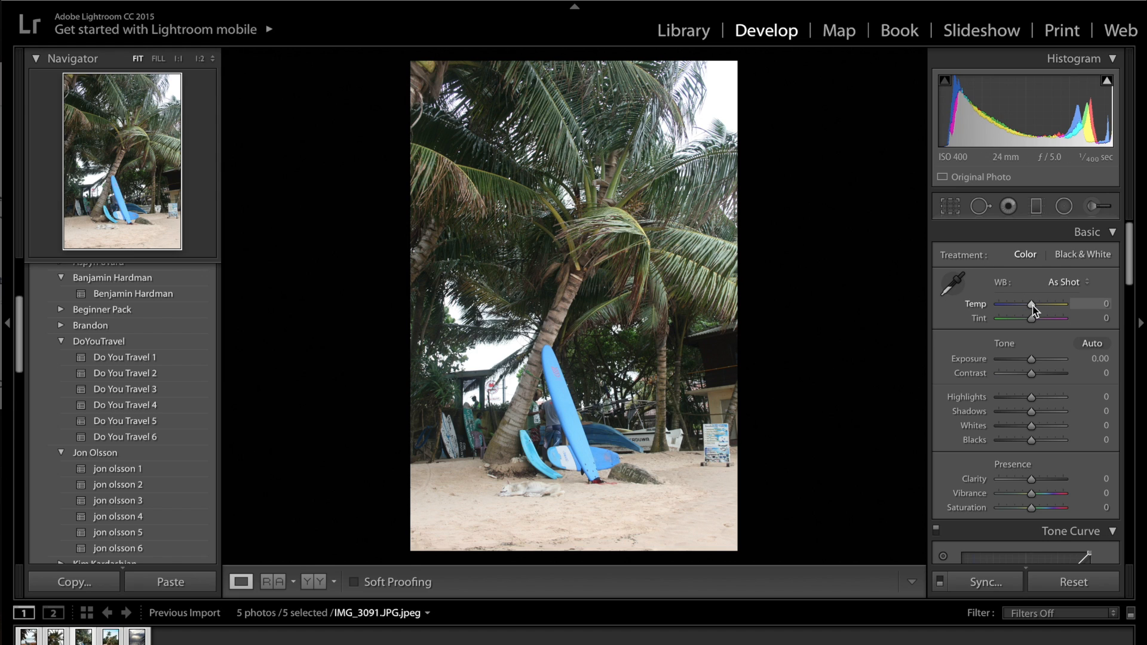
Step: Set the surfboard photo's white balance in Lightroom to Temp +4 and Tint +17
drag(1032, 304, 1034, 305)
click(1106, 318)
text(17)
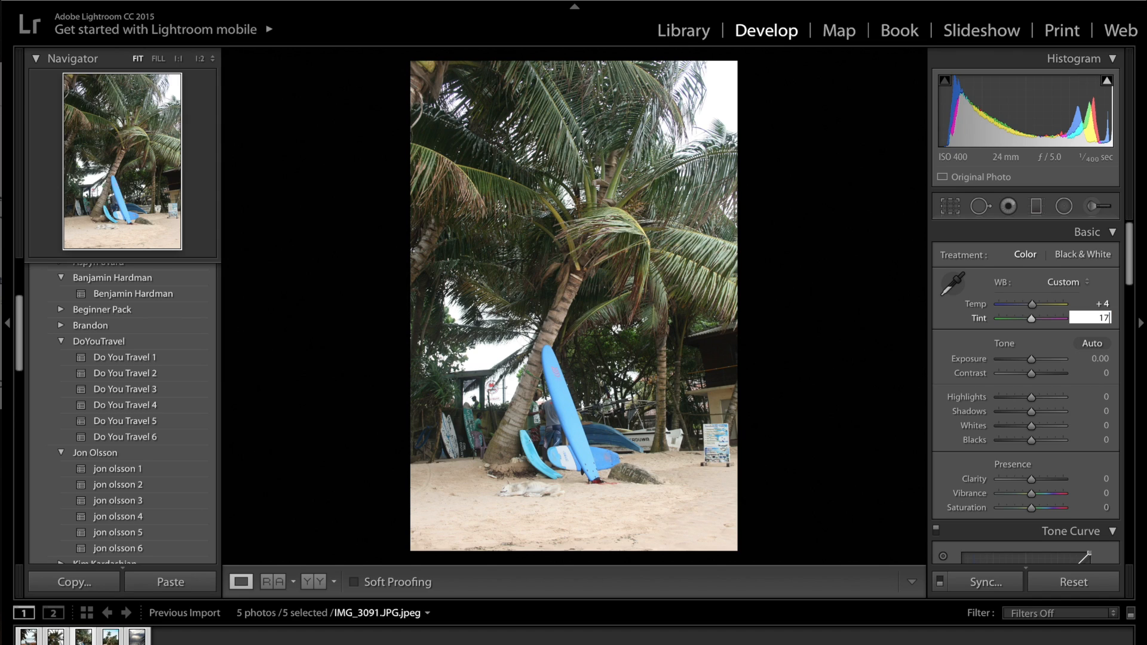
key(Return)
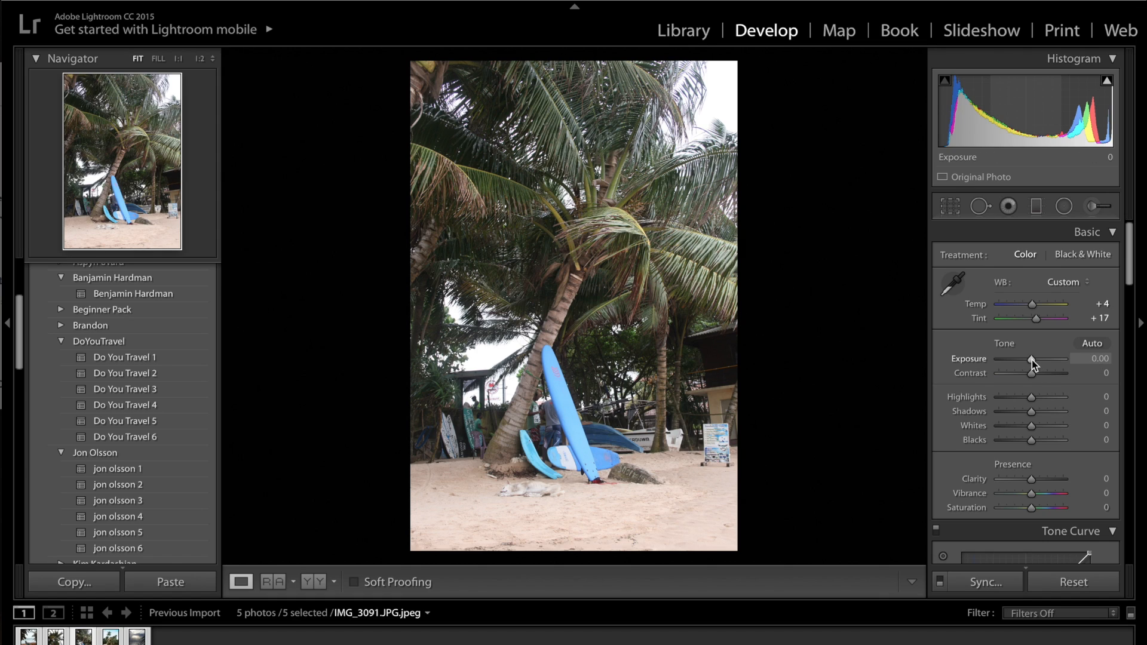
Step: Set the tone values to Exposure +0.15, Contrast -36, Highlights -100, Shadows +30, Whites +18 and Blacks -12
drag(1032, 359, 1033, 360)
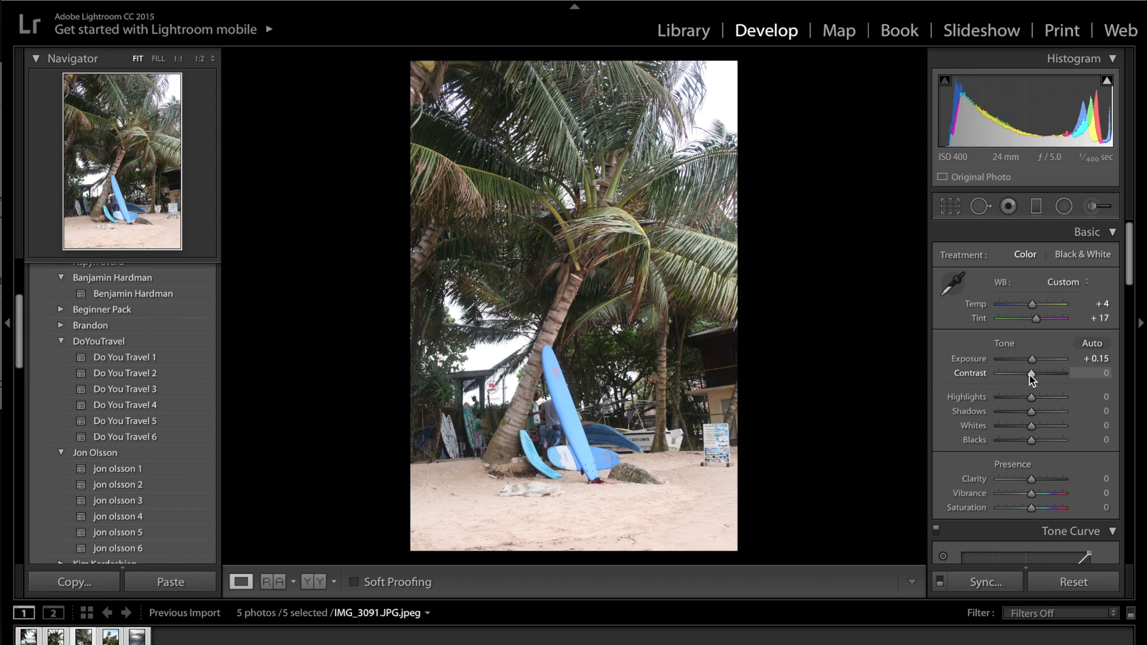
drag(1031, 375, 1020, 375)
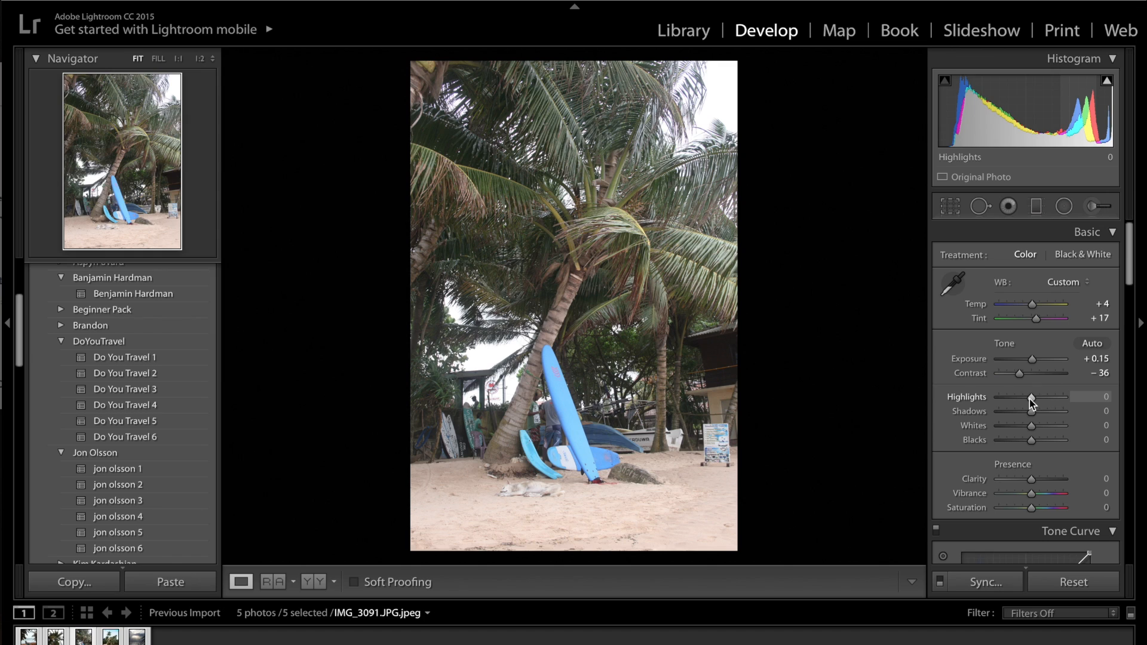
drag(1031, 398, 939, 401)
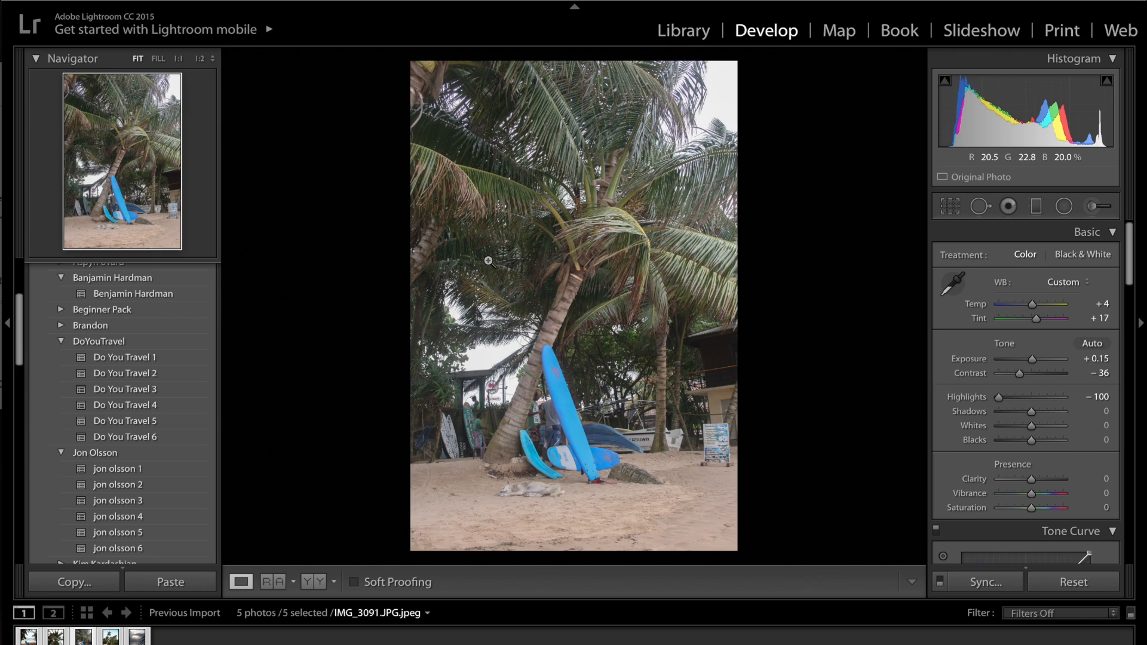
click(1107, 422)
drag(1035, 413, 1037, 426)
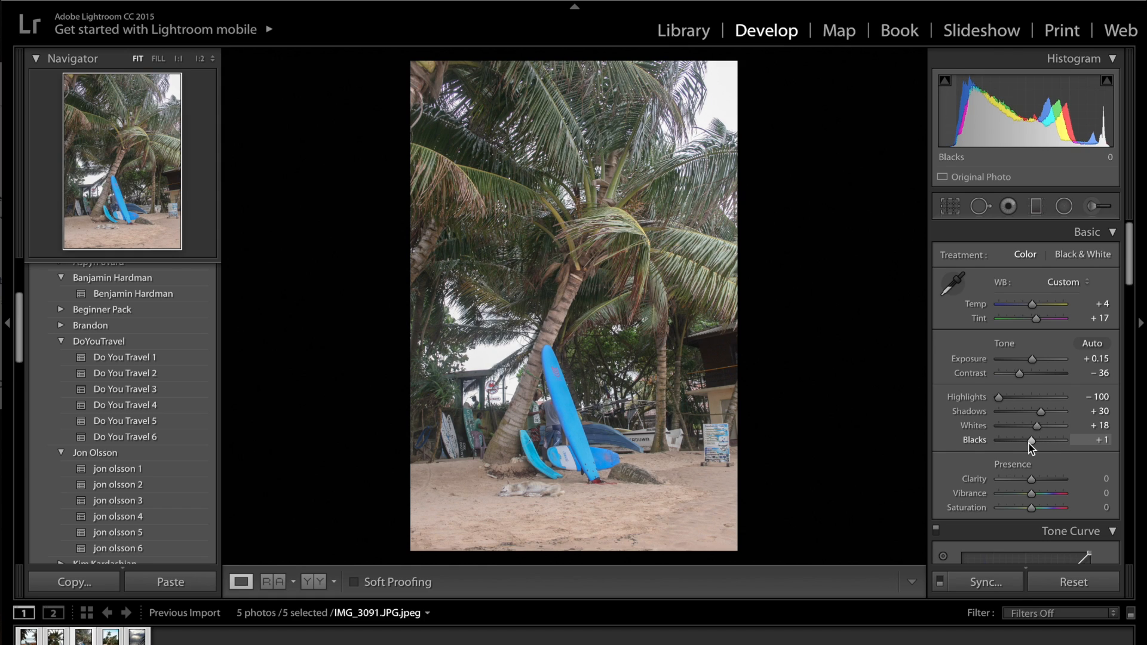
drag(1029, 444, 1029, 443)
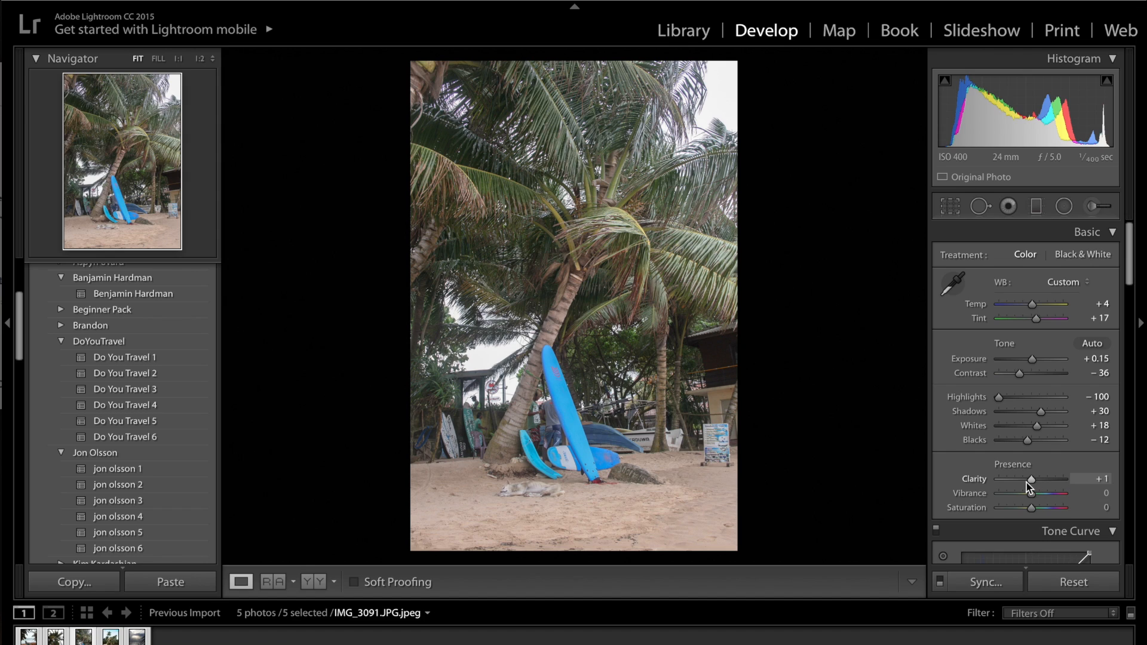
Step: Set Clarity to -14 and Vibrance to -10
drag(1032, 483, 1027, 483)
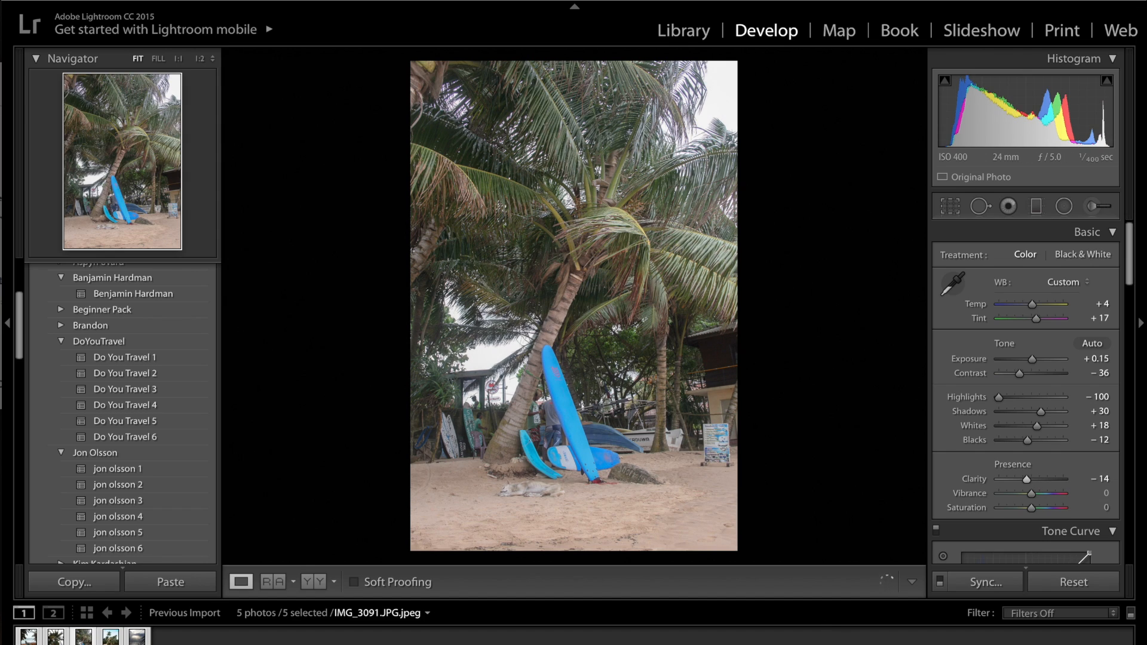
click(1107, 493)
text(-)
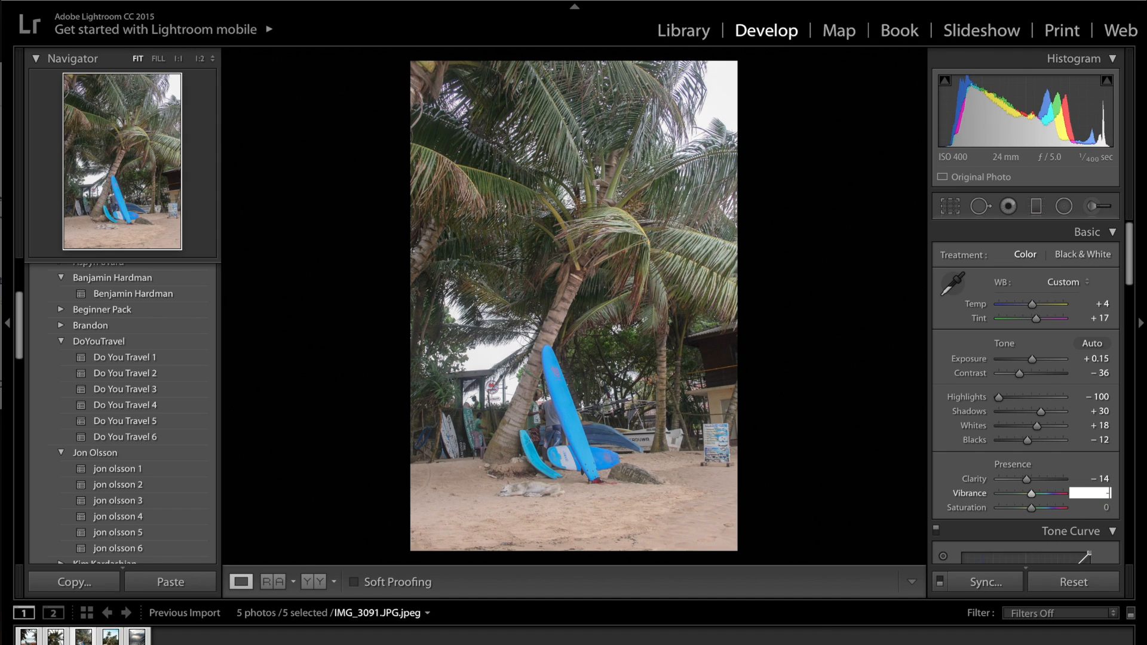
text(10)
key(Return)
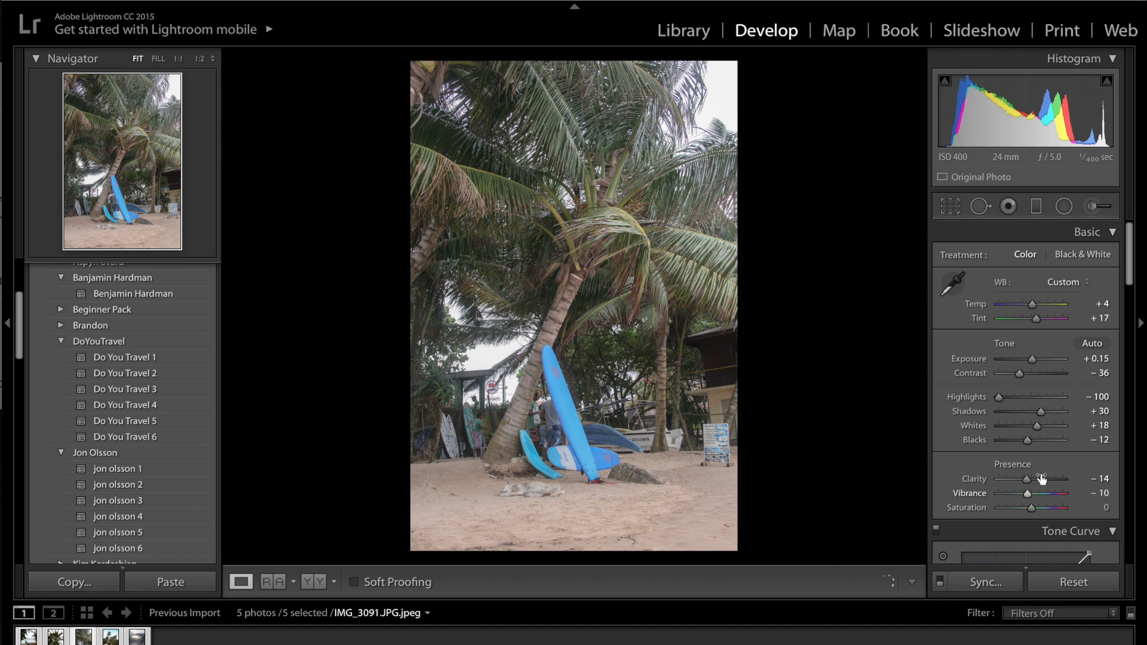
Step: Collapse the Basic adjustments and show the Tone Curve as a point curve for the RGB channel
click(1089, 233)
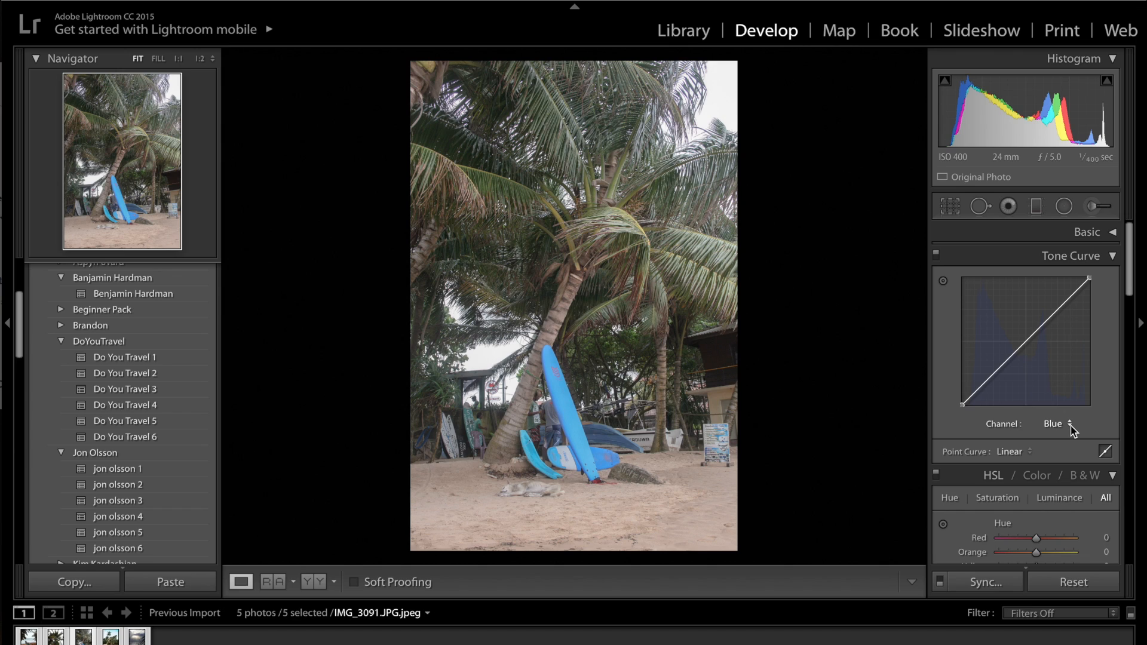
click(1053, 423)
click(1052, 392)
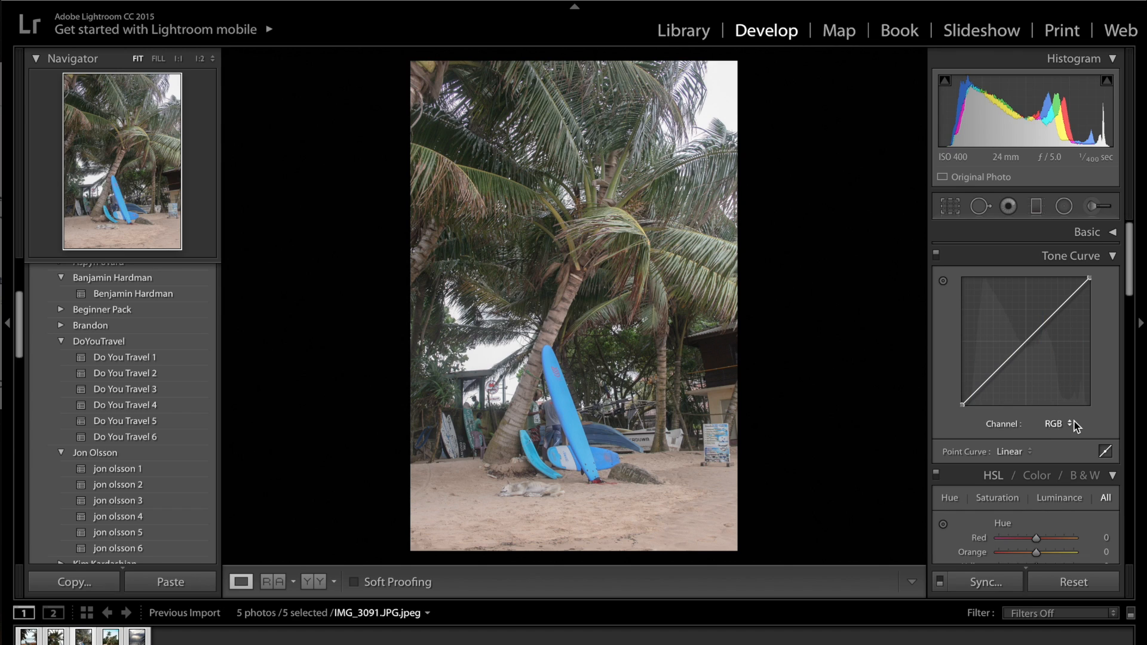
click(1106, 451)
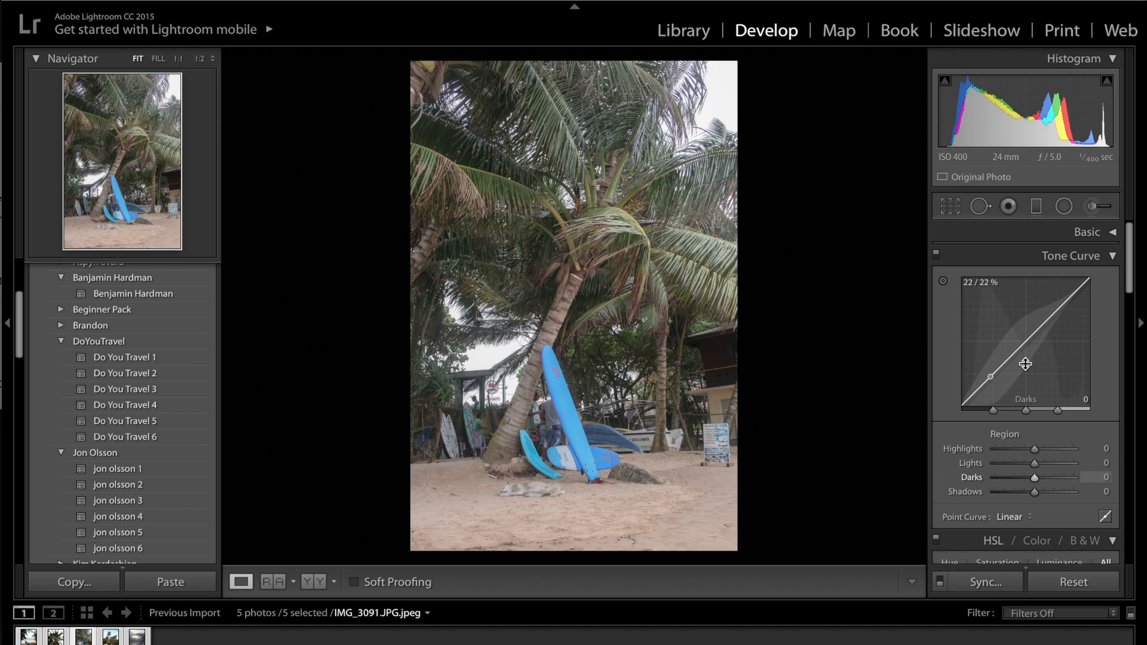
click(1109, 520)
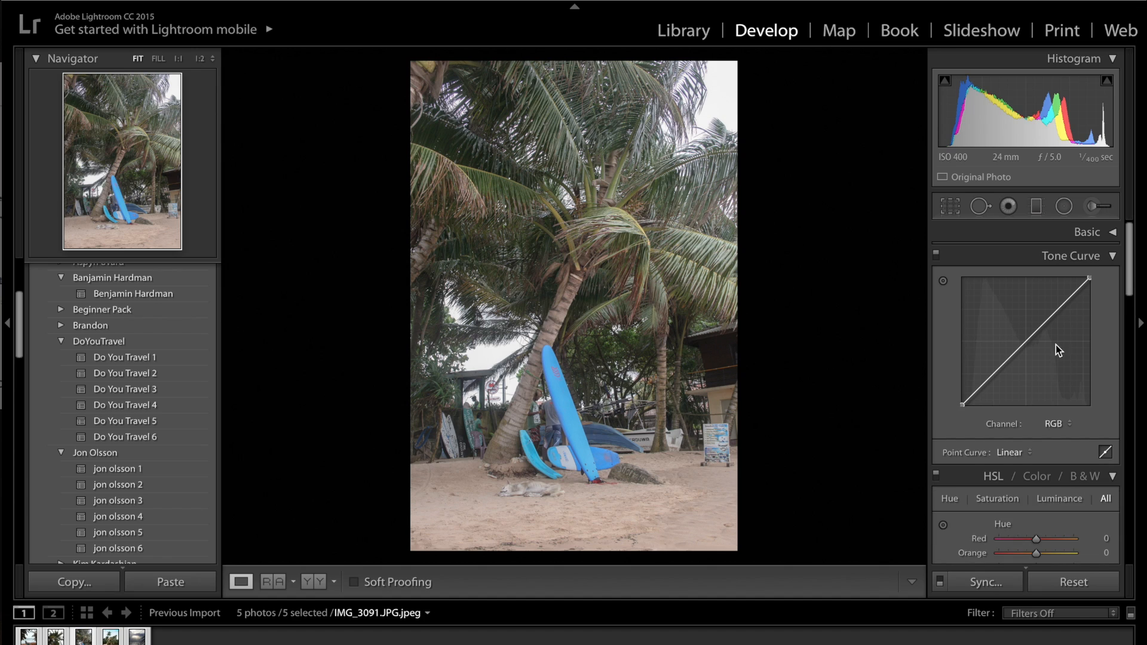
Step: Shape the RGB point curve into an S with raised highlights and lowered shadows, lifting the black point and lowering the white point
click(1025, 342)
drag(1056, 310, 1058, 303)
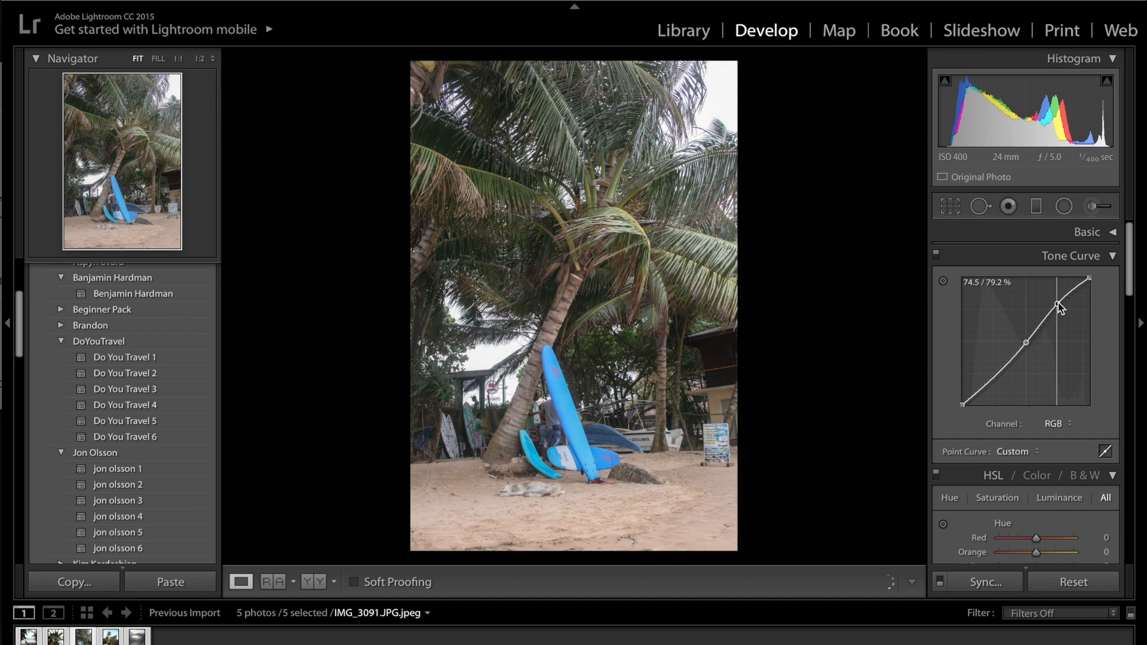
drag(1001, 368, 1001, 378)
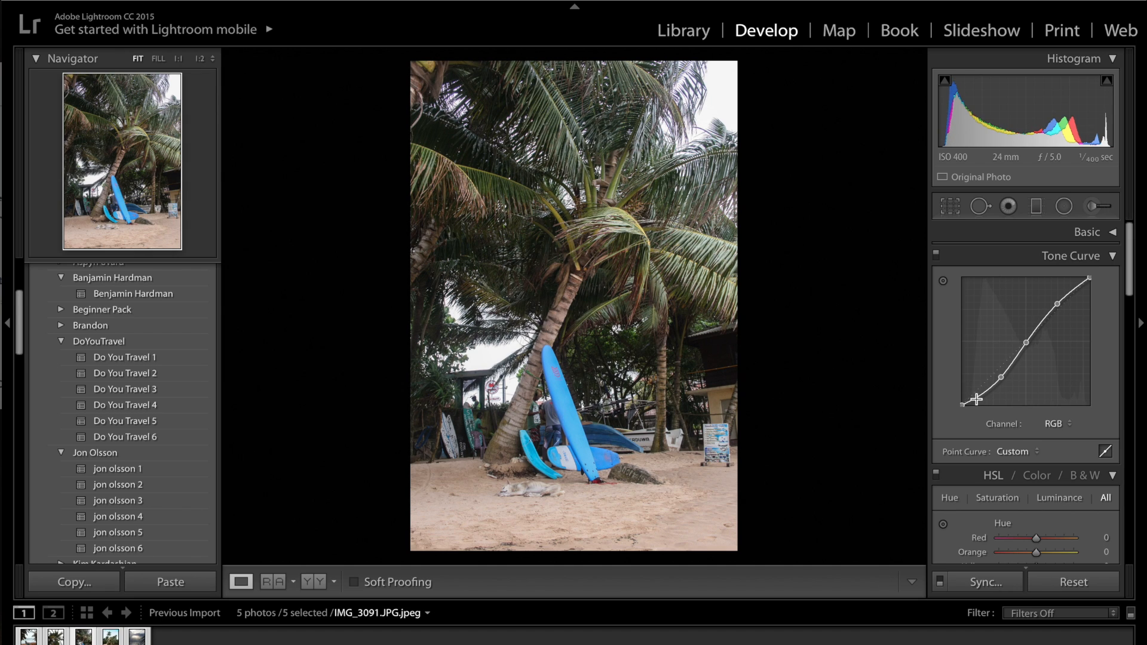
mouse_move(976, 397)
mouse_down()
mouse_move(962, 406)
mouse_move(963, 383)
mouse_move(967, 396)
mouse_up()
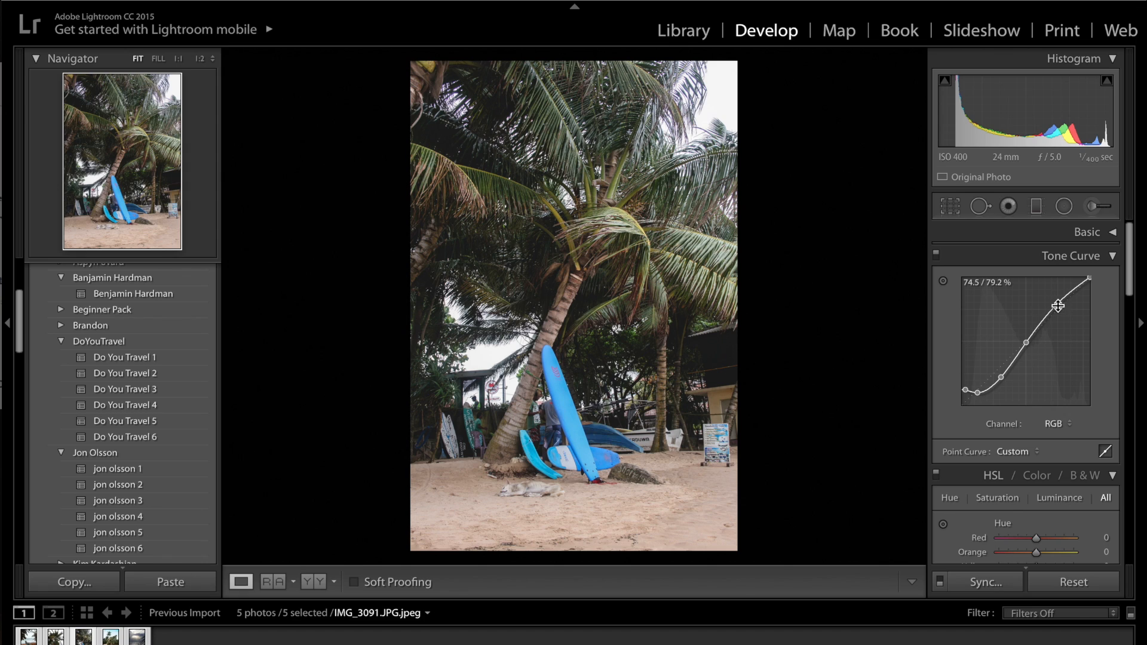
drag(1058, 304, 1092, 283)
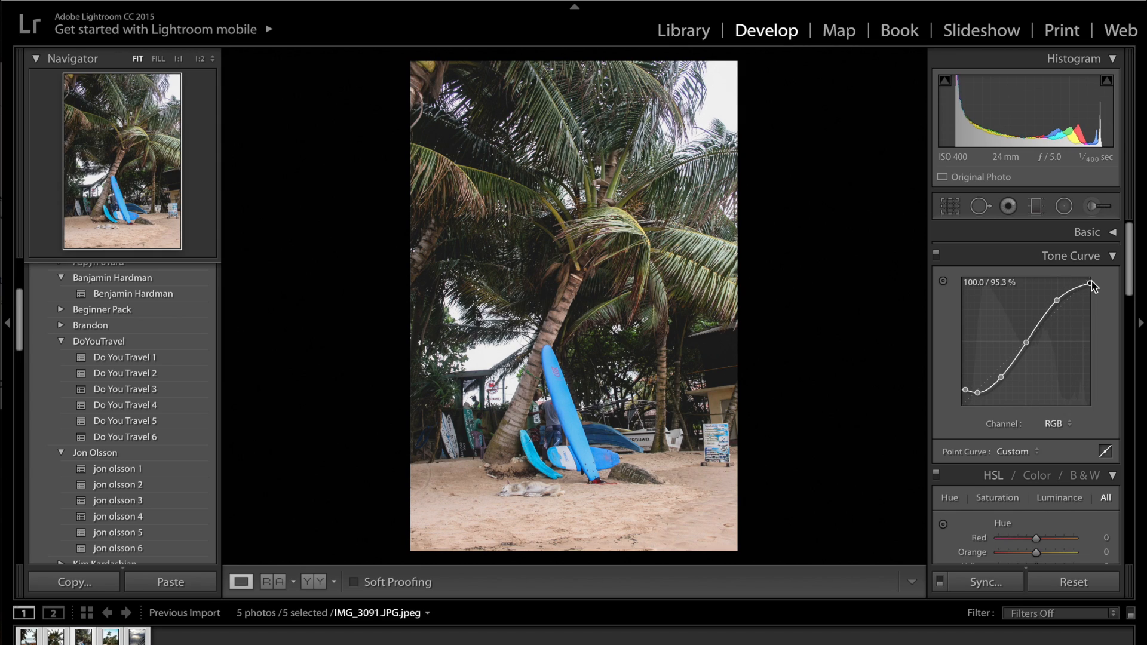
Step: Give the Red channel curve an S shape with an anchored midpoint, raised highlights and lowered shadows
click(1054, 423)
click(1055, 435)
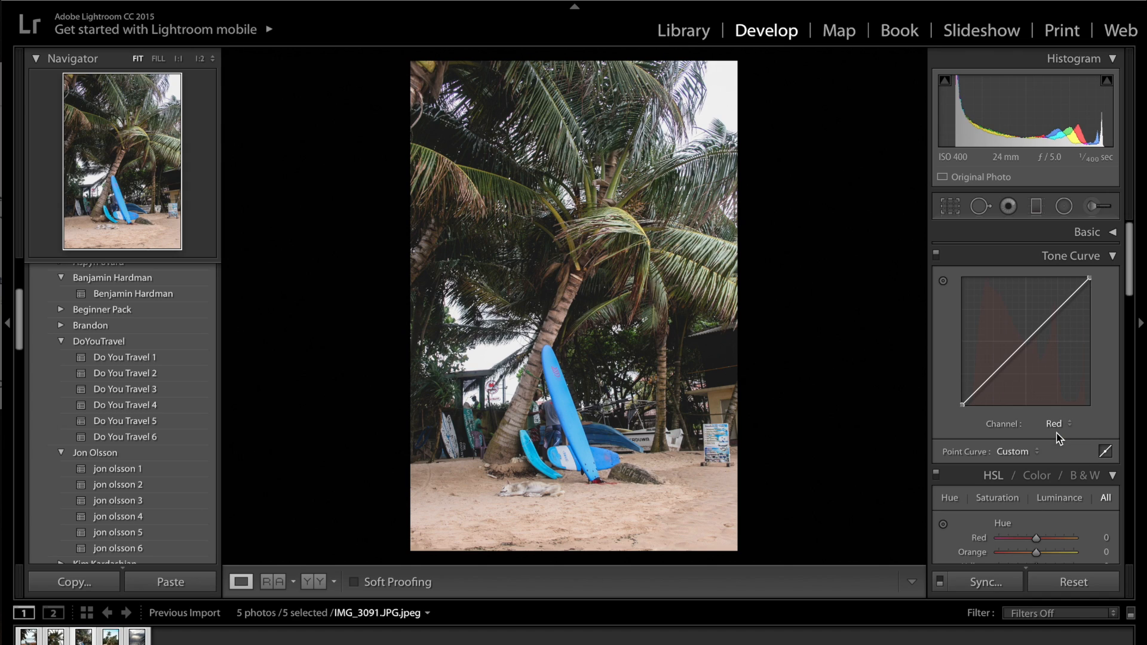
click(1027, 343)
drag(1056, 316, 1057, 306)
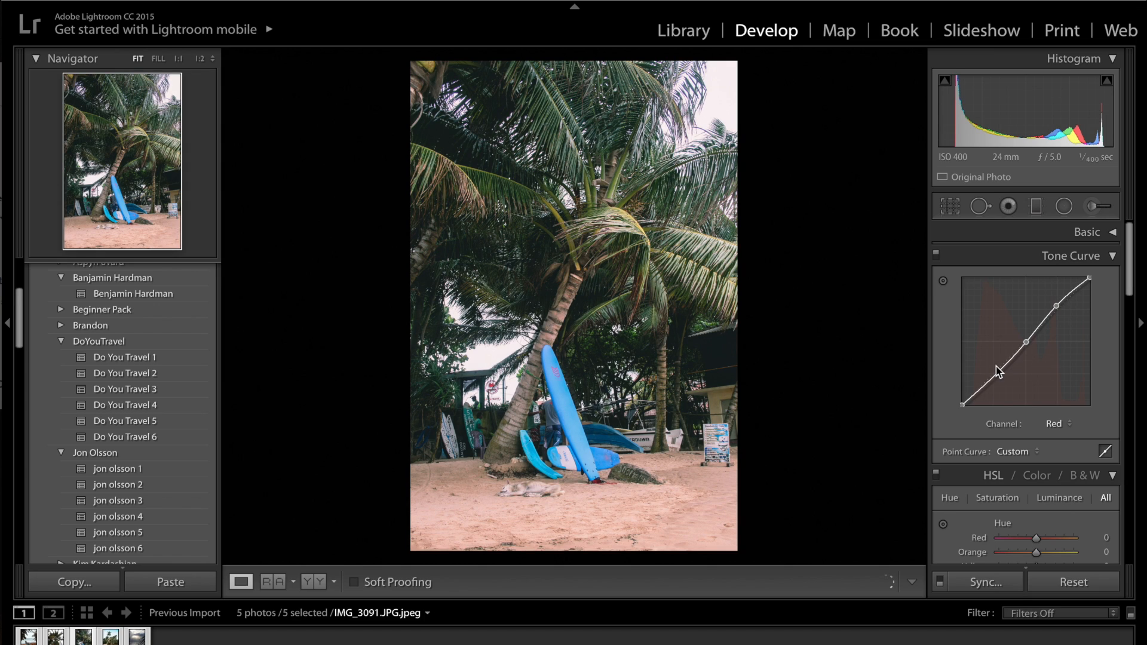
drag(997, 372, 999, 378)
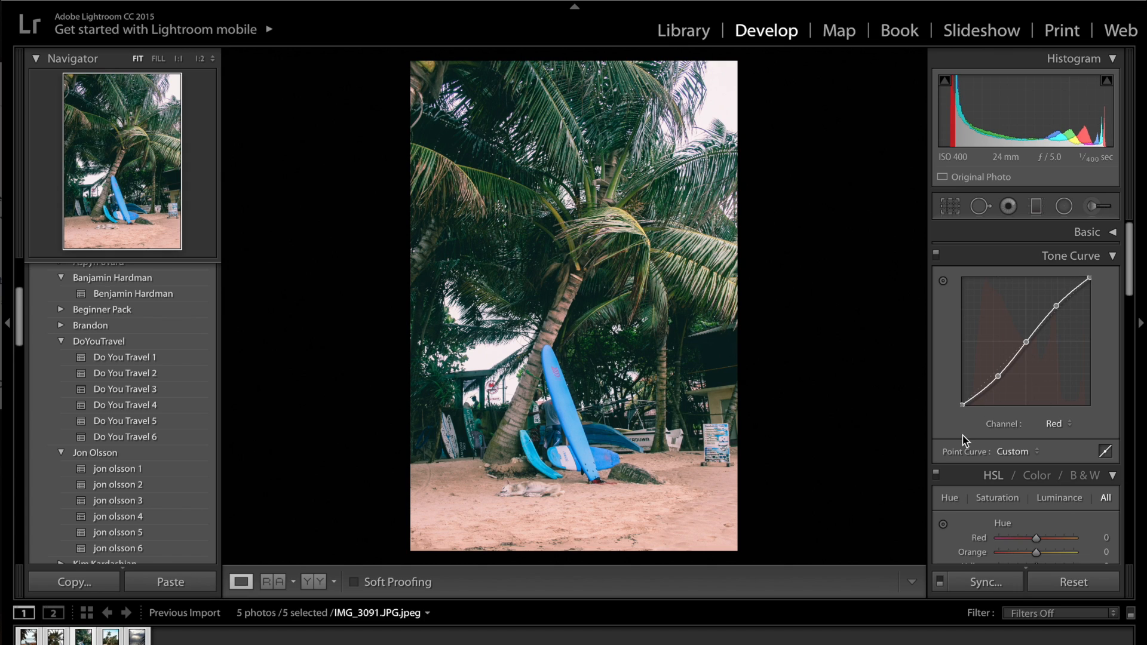
Step: Give the Green channel curve an S shape with an anchored midpoint, raised highlights and the shadow point at about 26.7 / 21.2 %
click(1062, 424)
click(1059, 432)
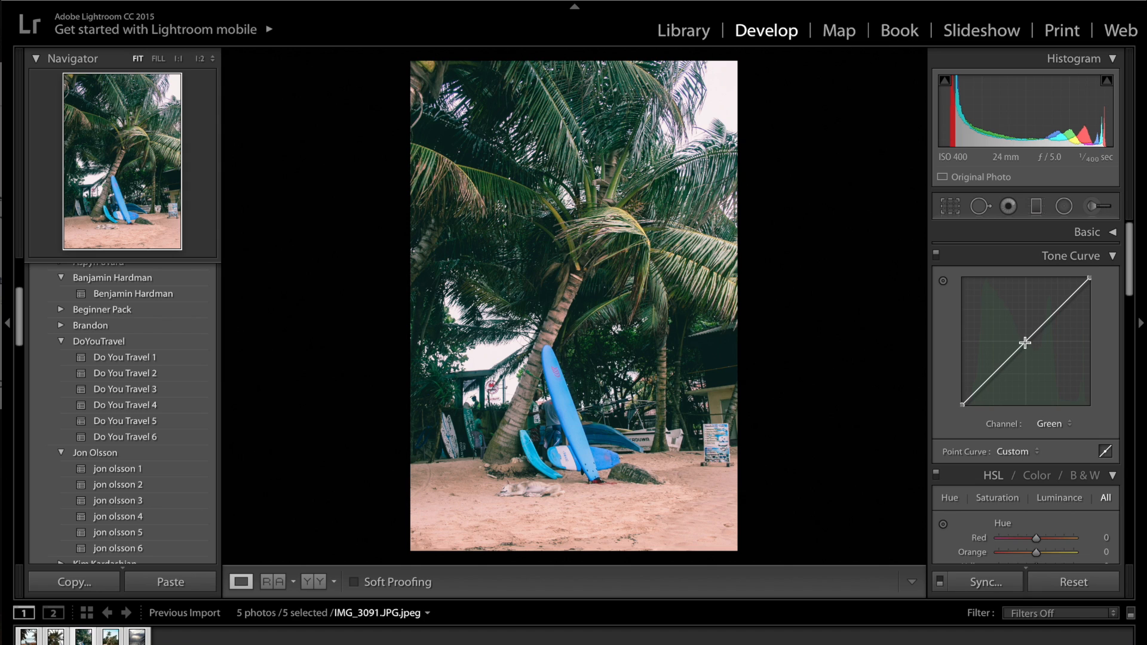
click(1027, 343)
drag(1060, 309, 1059, 305)
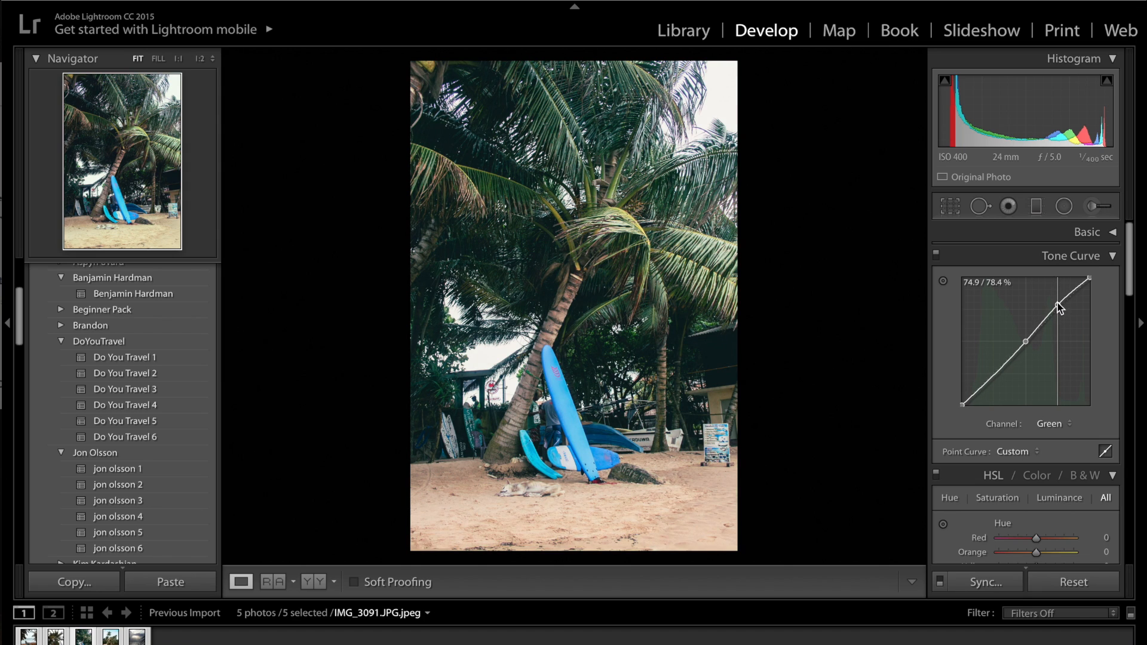
drag(998, 371, 998, 380)
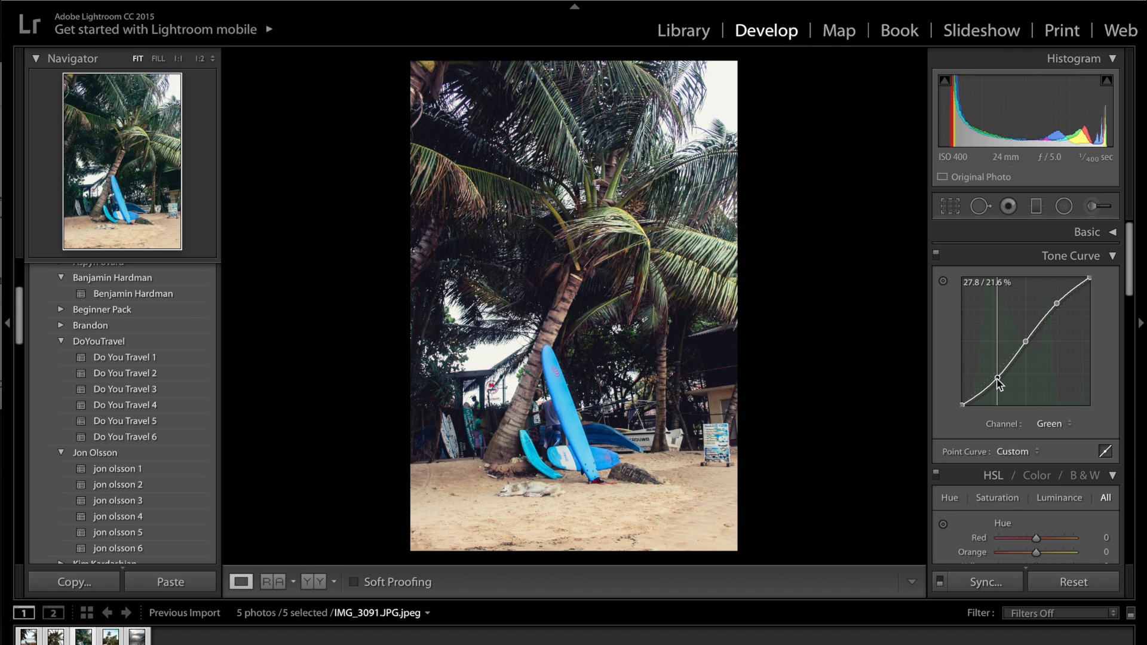
drag(999, 382, 997, 383)
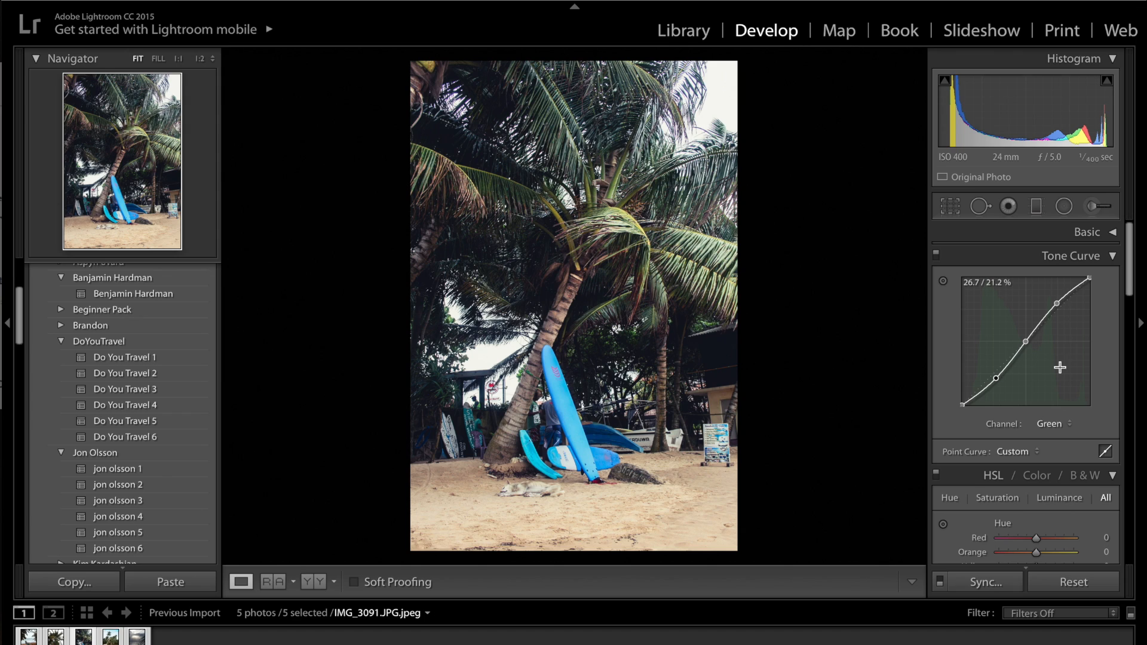
Step: Give the Blue channel curve an S shape with an anchored midpoint, raised highlights and lowered shadows, and collapse the Tone Curve adjustments
click(1058, 423)
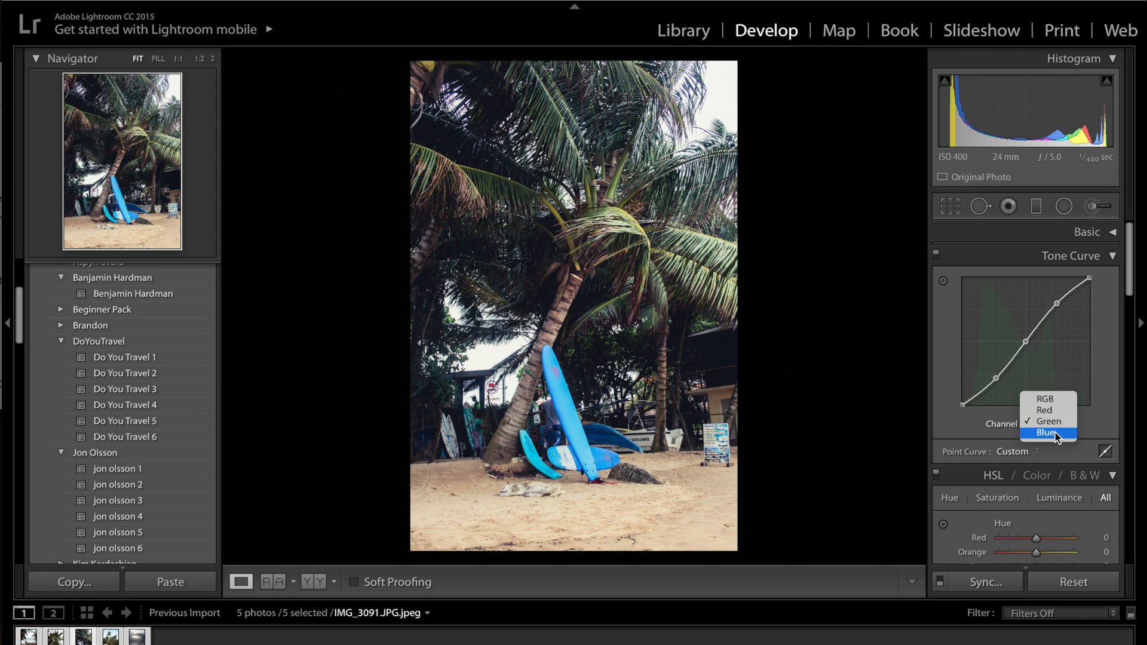
click(1057, 434)
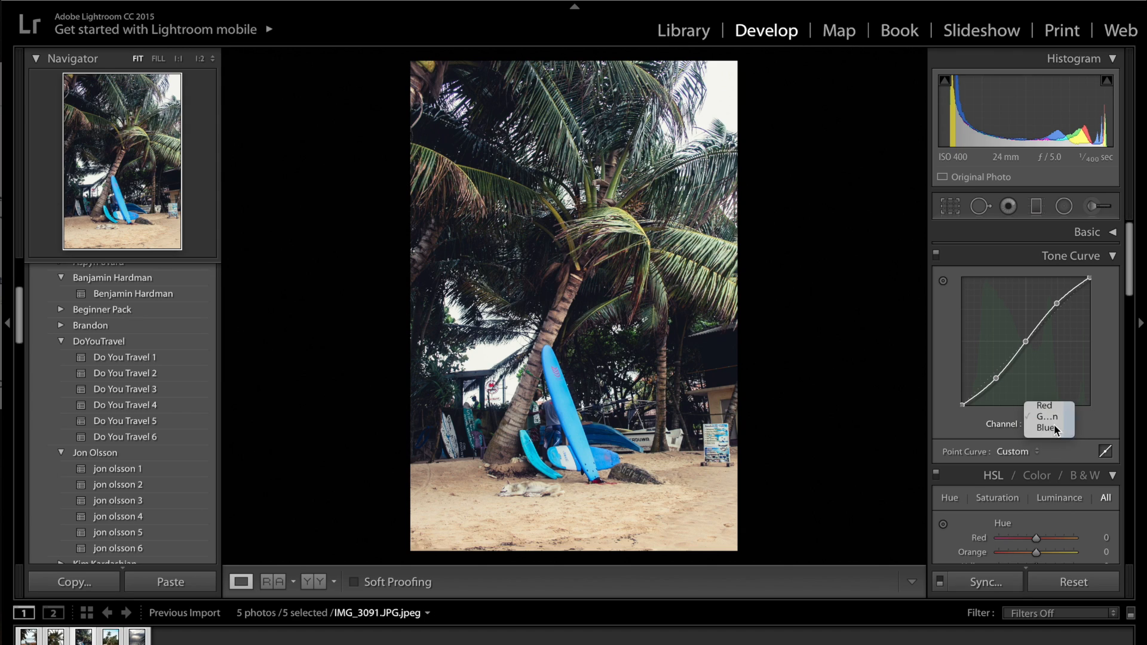
click(1027, 342)
drag(1057, 311, 1058, 303)
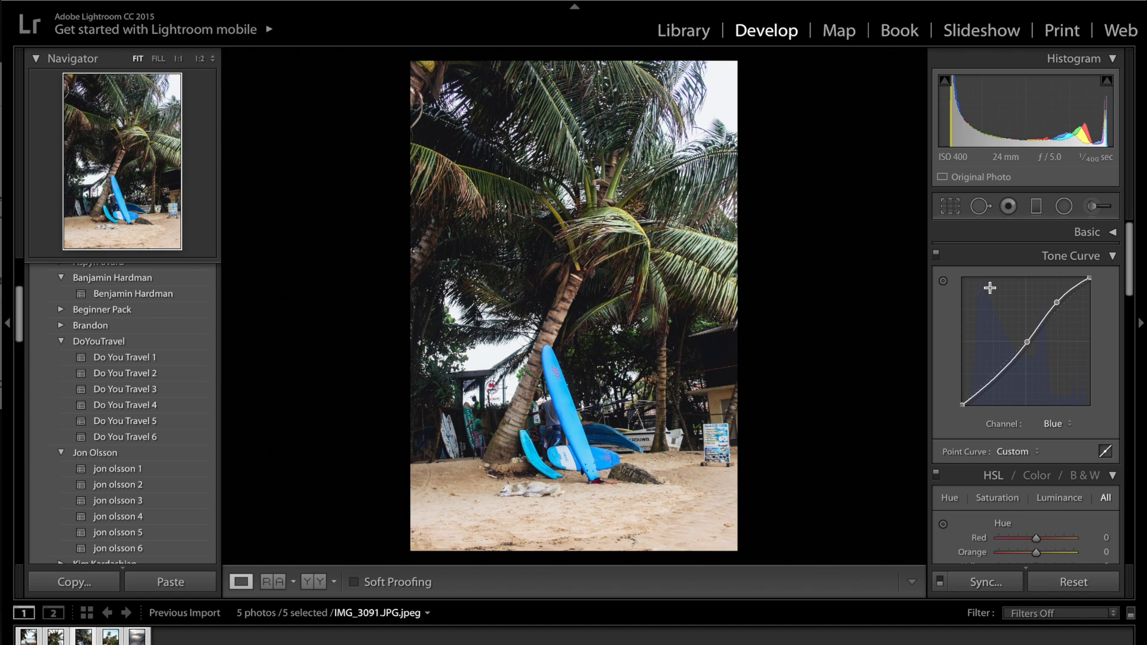
drag(996, 380, 996, 384)
click(1074, 258)
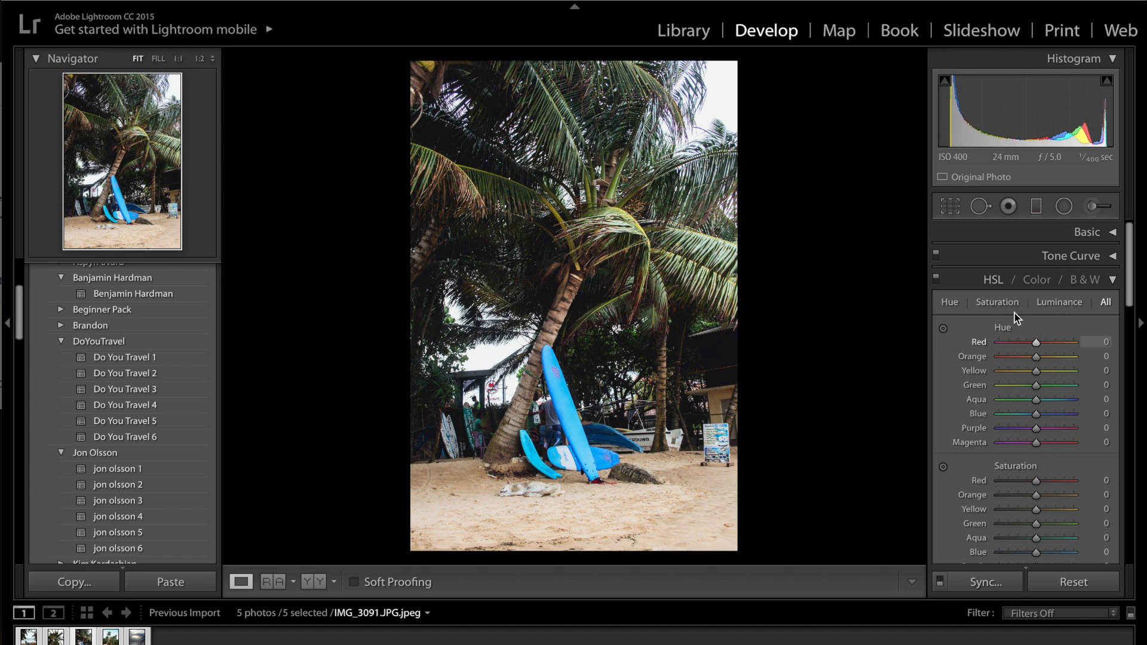
Step: Set the HSL hue of Red to +6, Orange to +7, Yellow to +28 and Green to -57
scroll(997, 303, down, 2)
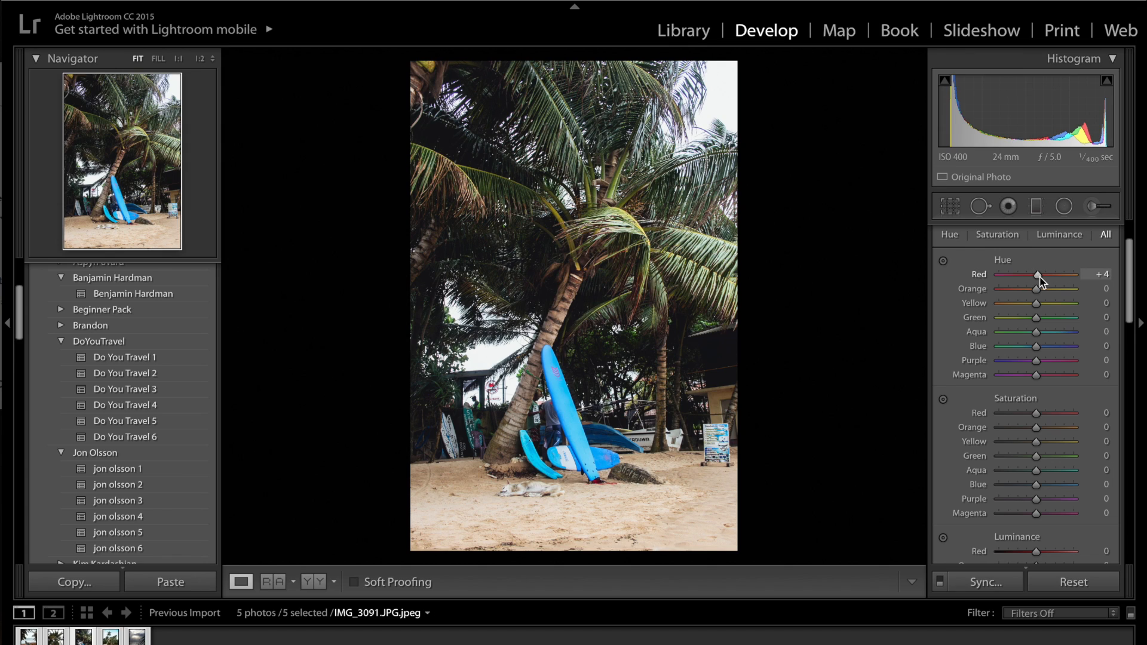
drag(1040, 281, 1042, 282)
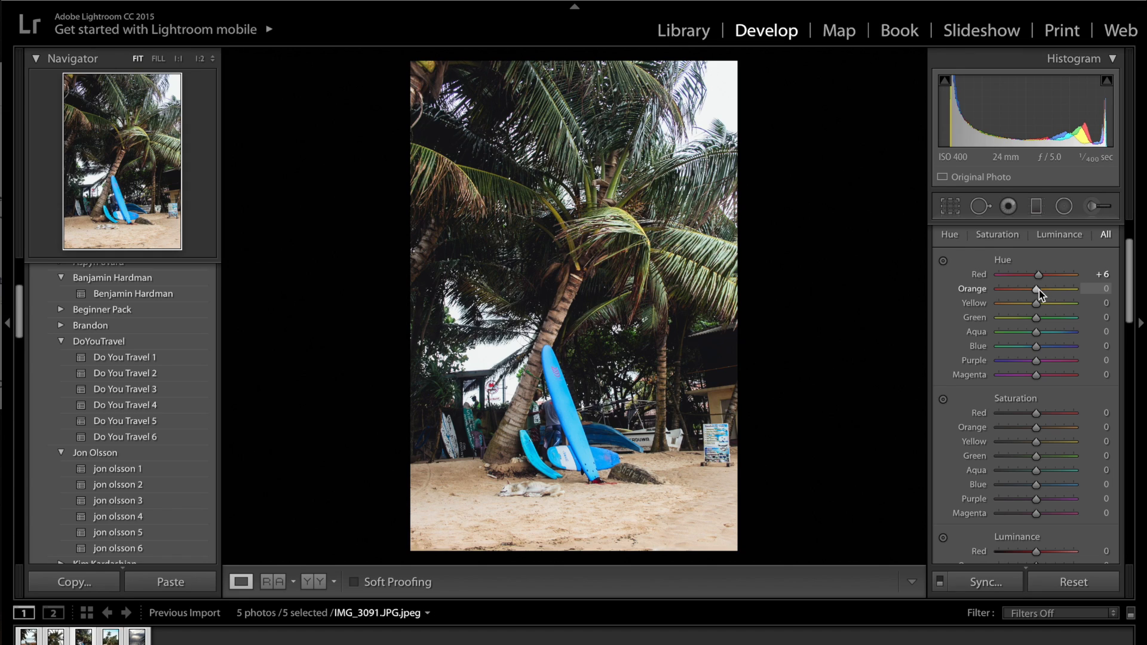
click(1039, 289)
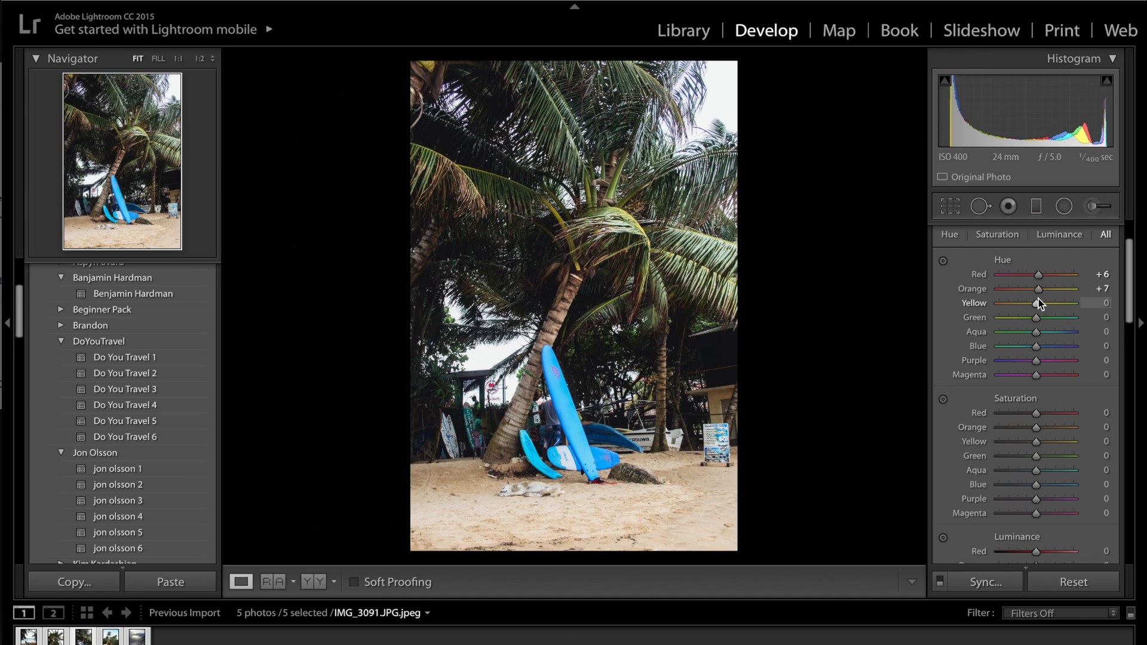
drag(1038, 304, 1051, 304)
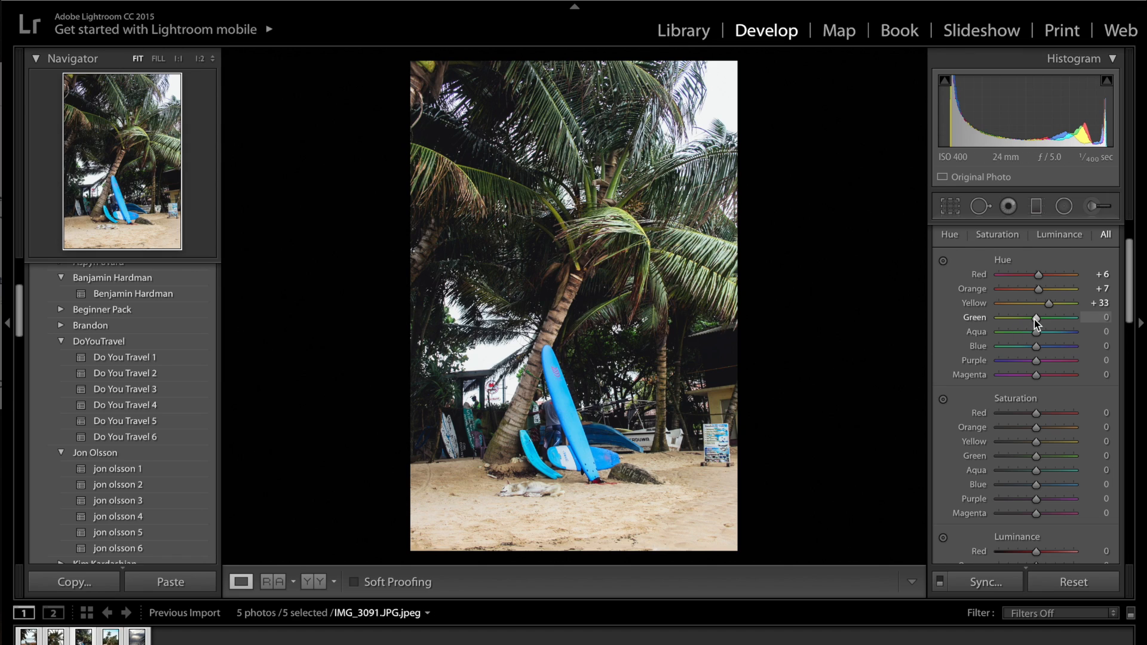
drag(1019, 324, 1013, 320)
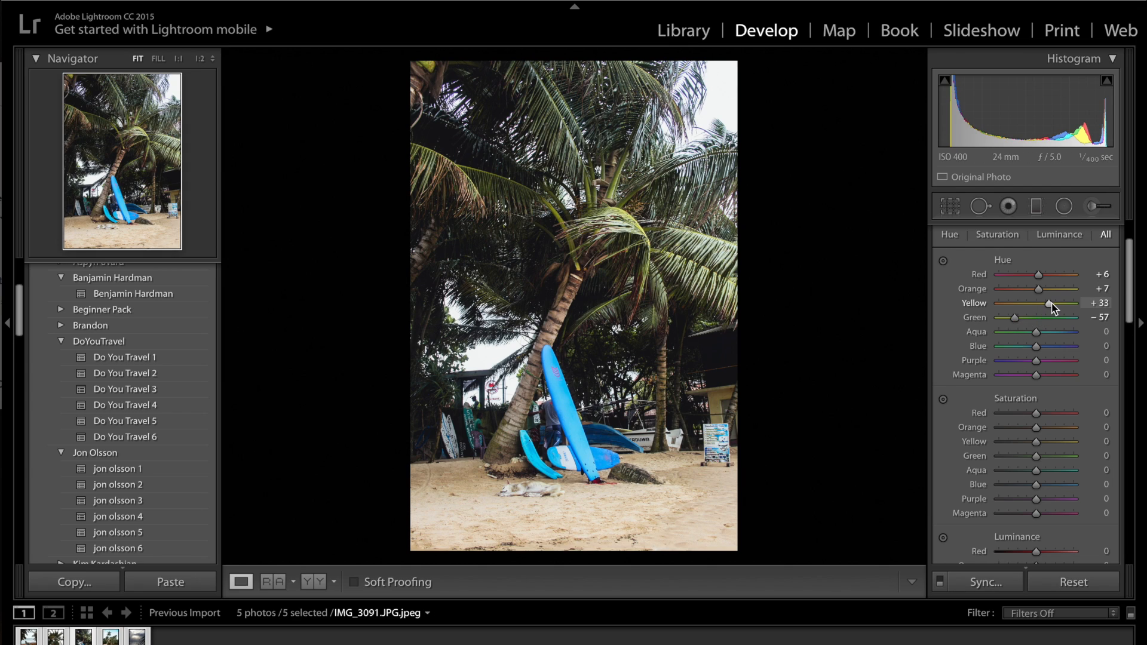
drag(1050, 303, 1050, 303)
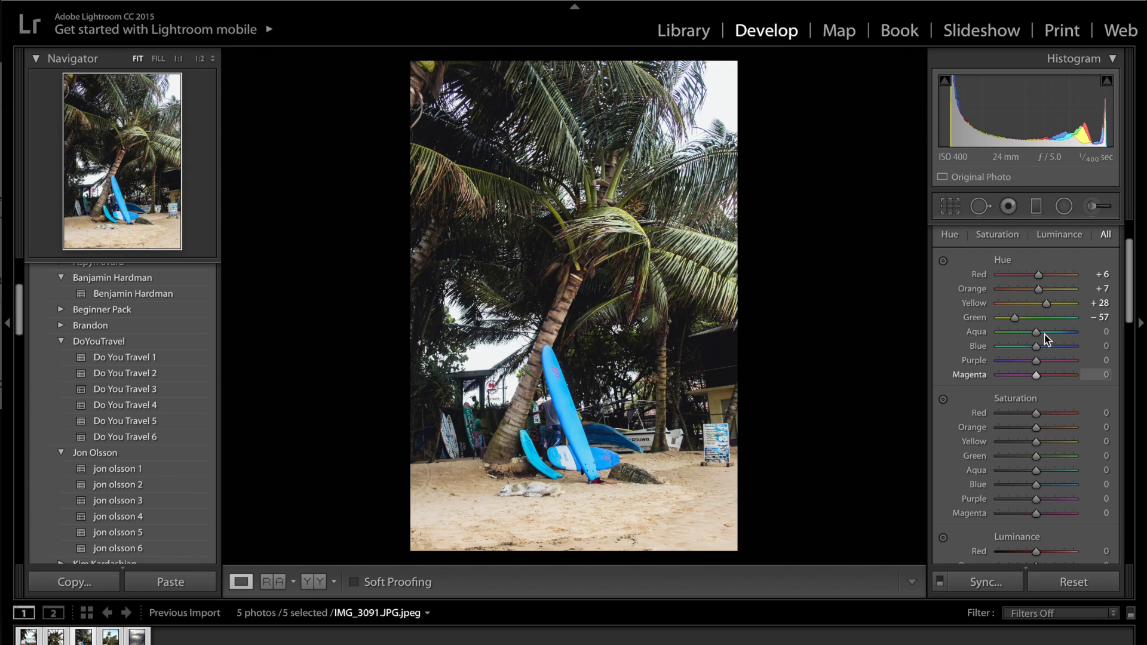
Step: Set the HSL hue of Aqua to -42, Blue to +4 and Purple to -21
click(1027, 333)
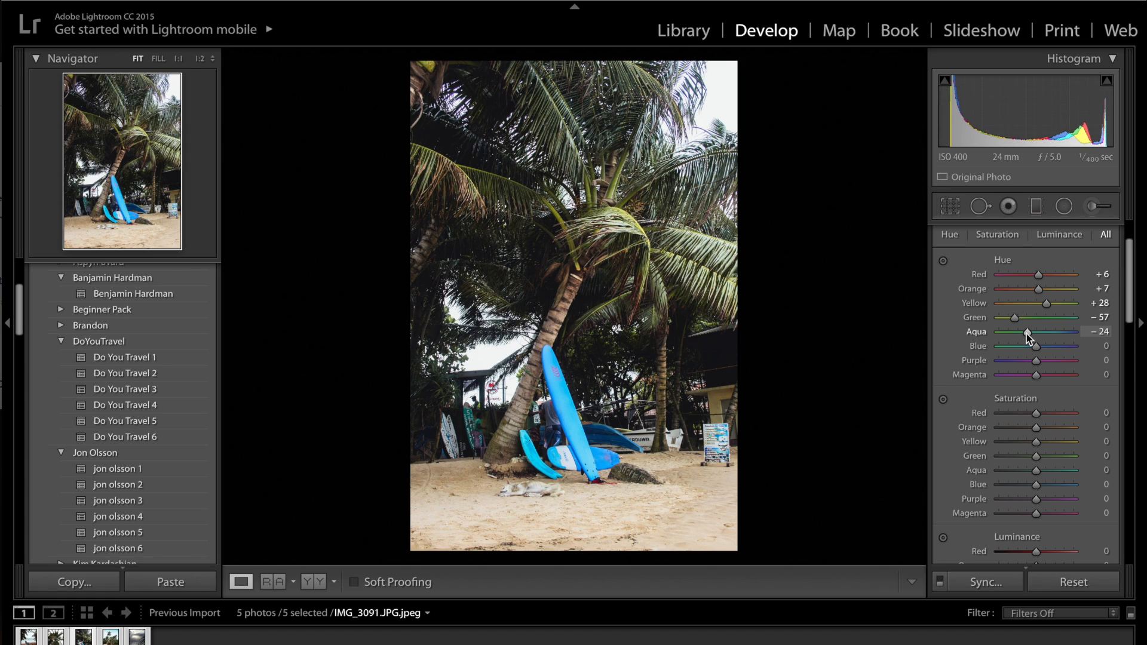
drag(1027, 333, 1020, 333)
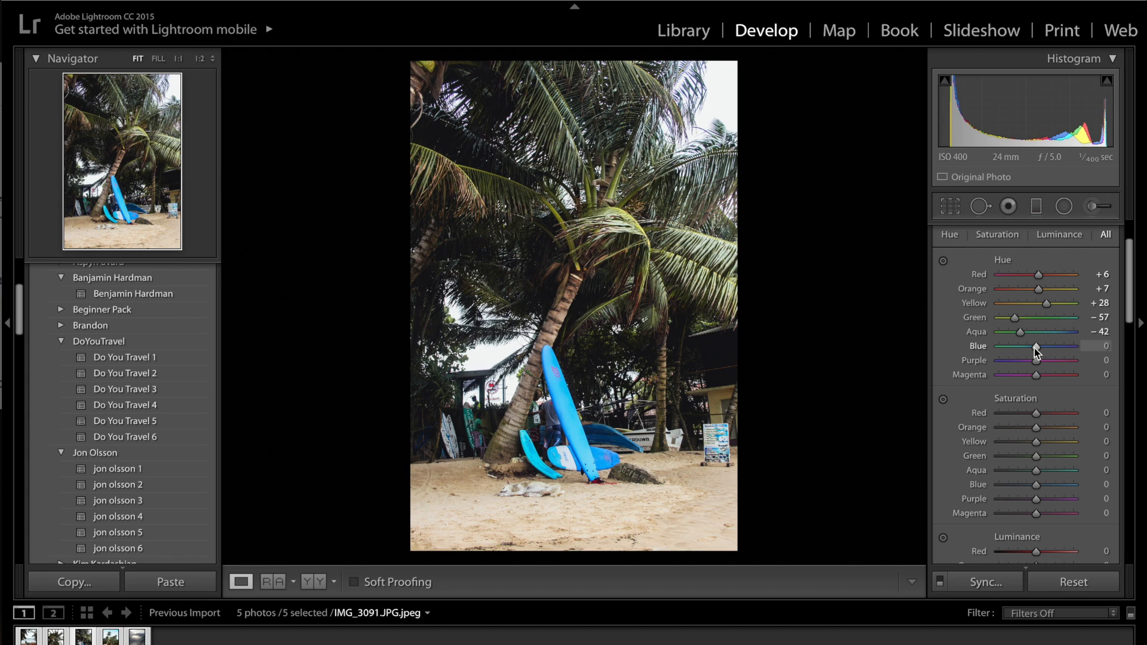
drag(1034, 348, 1037, 349)
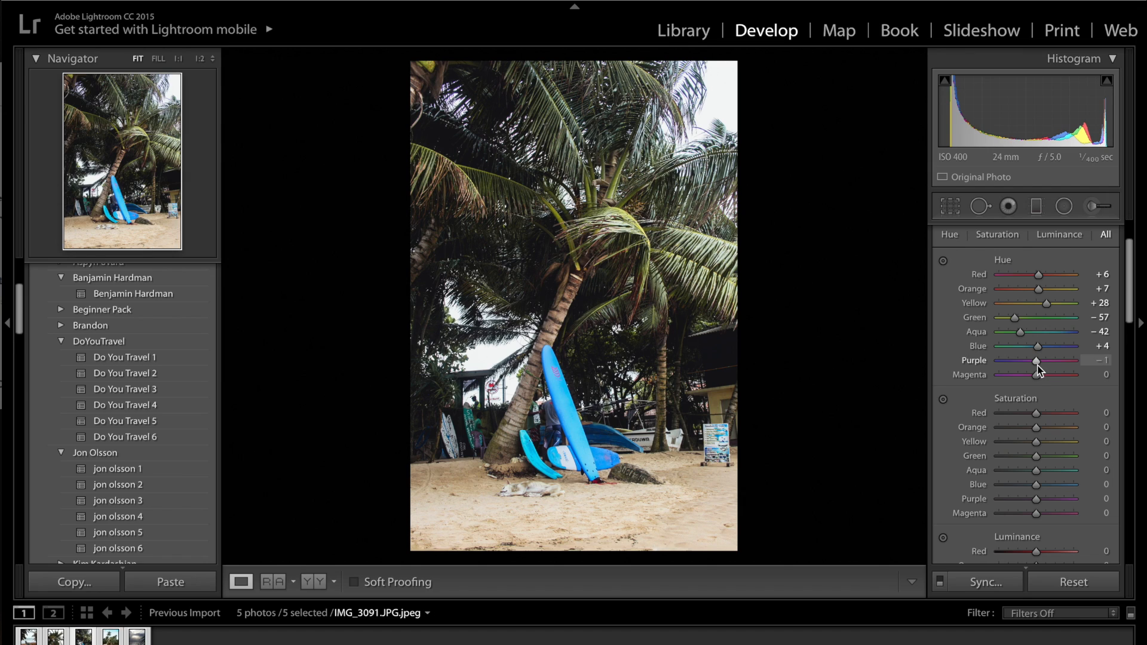
mouse_move(1037, 364)
mouse_down()
mouse_move(1014, 363)
mouse_move(1034, 371)
mouse_up()
Step: Set the HSL saturation of Red to -38, Orange to +9, Yellow to -35 and Green to -24
scroll(1036, 383, down, 5)
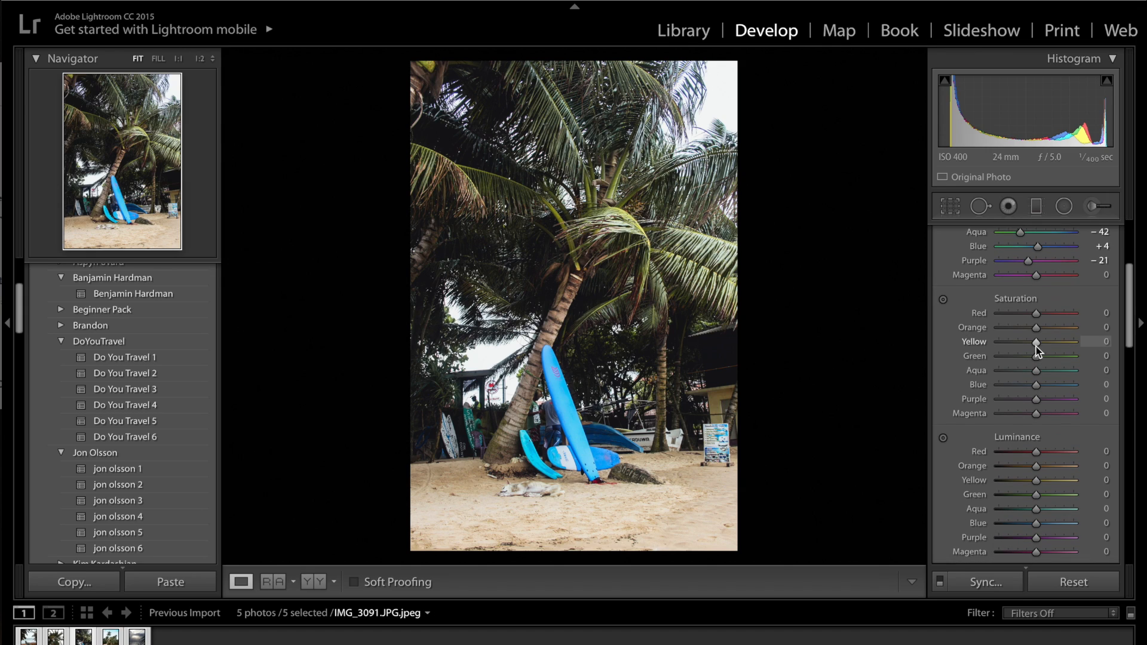
drag(1036, 313, 1024, 313)
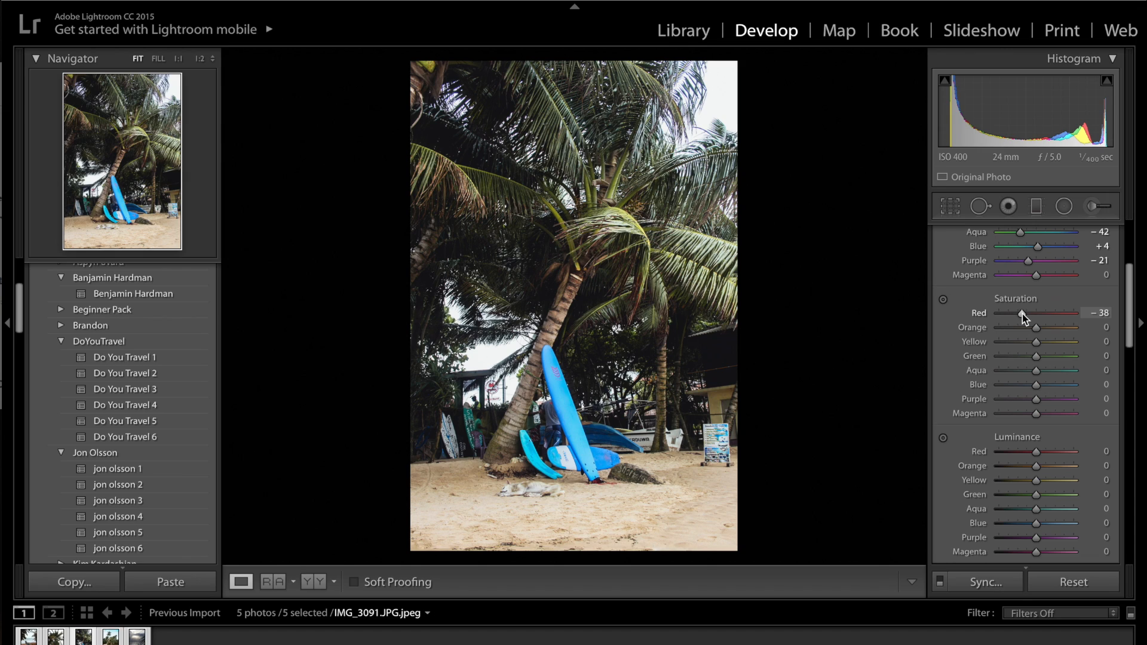
drag(1023, 314, 1039, 330)
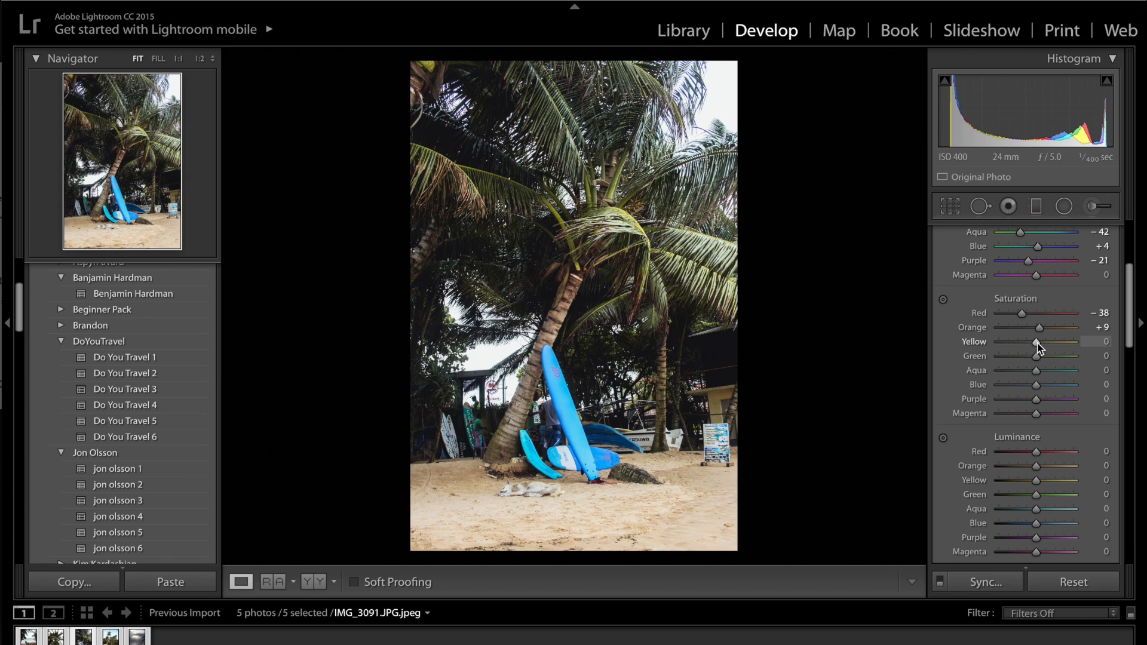
drag(1037, 346, 1023, 344)
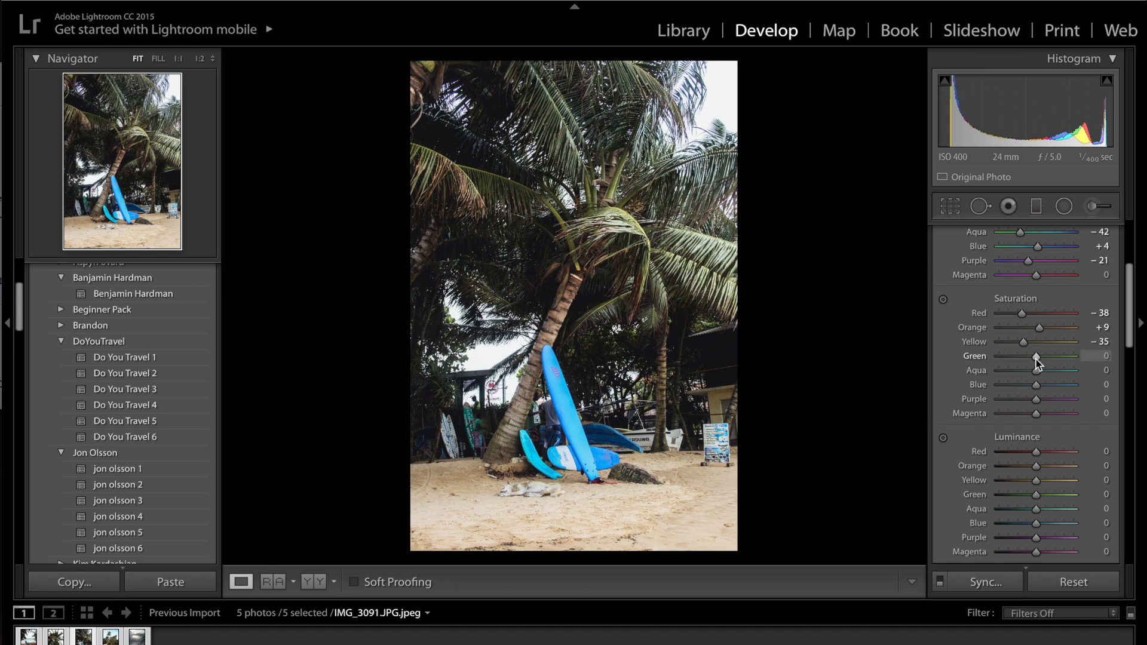
drag(1037, 360, 1026, 359)
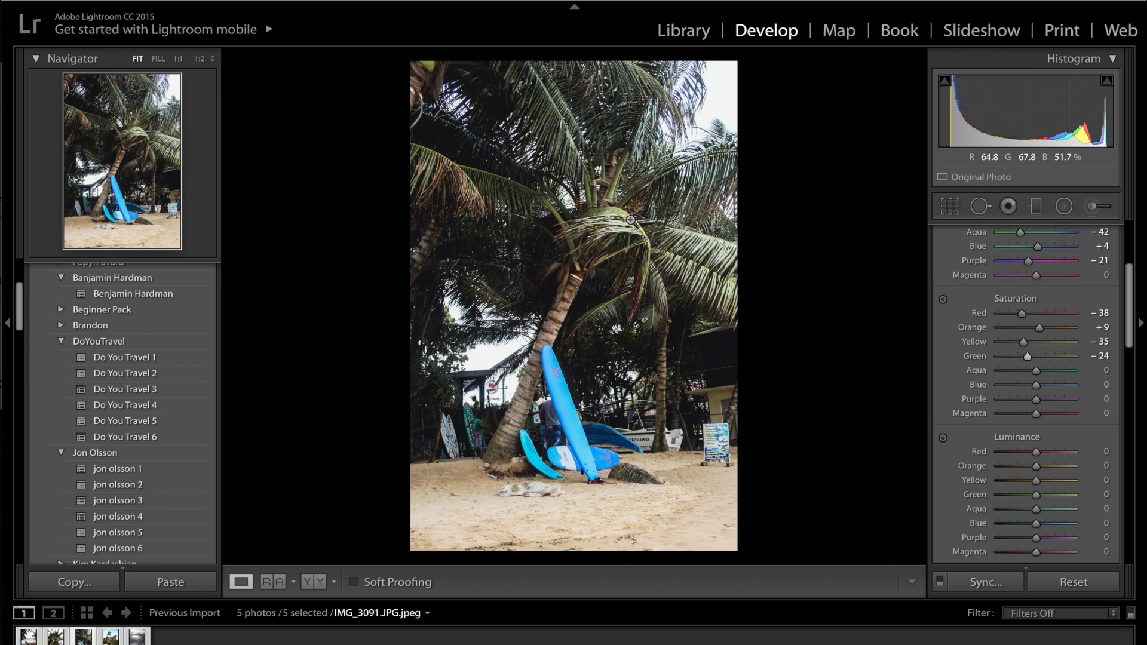
Step: Check the Instagram reference photo in the browser, and in Lightroom set the saturation of Aqua to +15, Blue to -17, Purple to -46 and Magenta to -22
key(super+Tab)
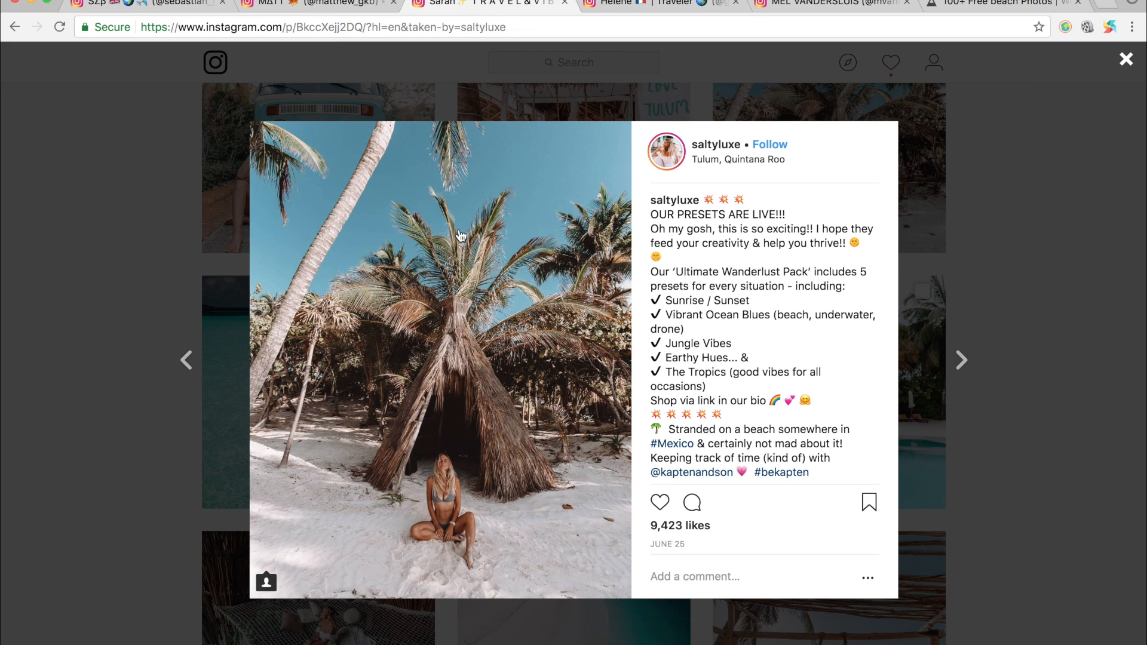
key(super+Tab)
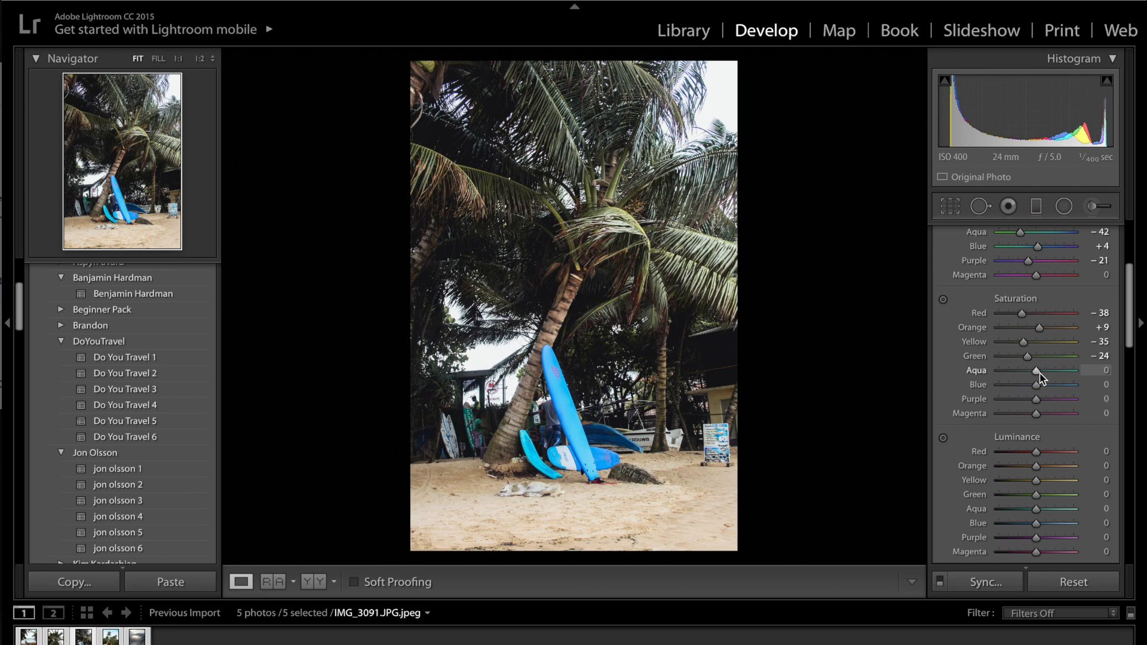
drag(1039, 374, 1044, 374)
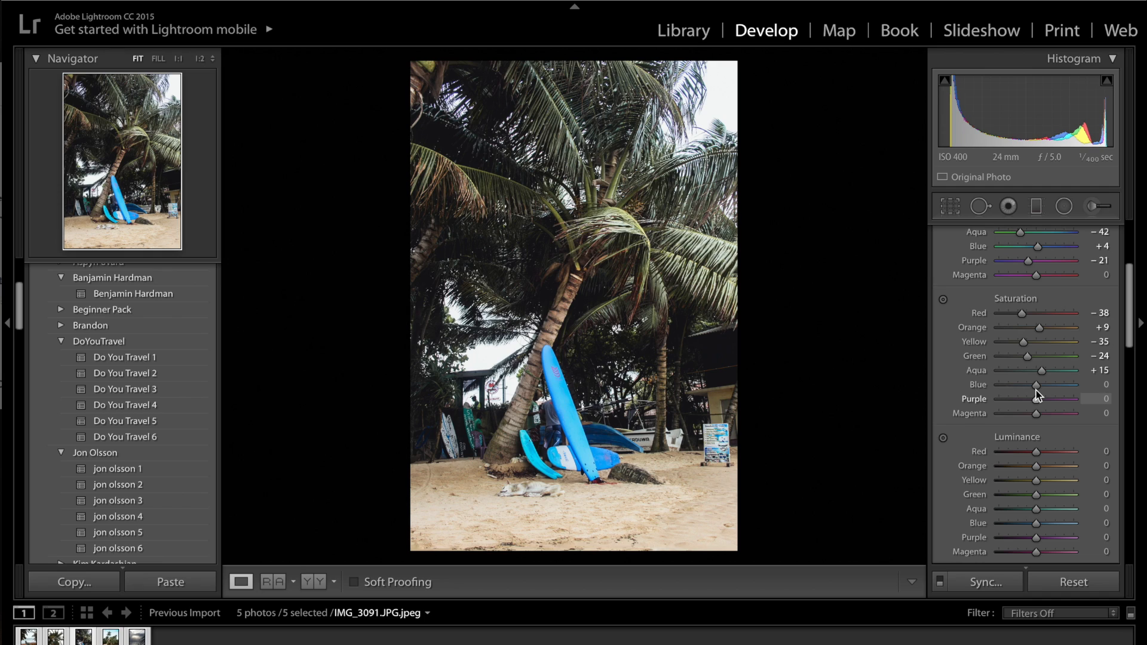
drag(1037, 386, 1030, 390)
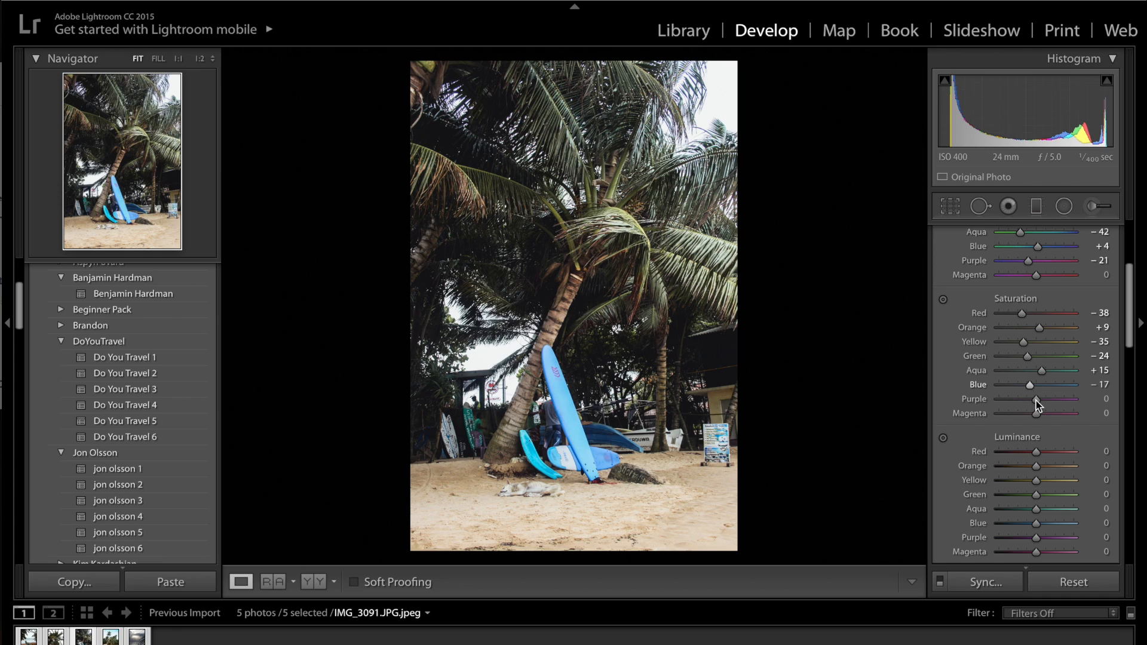
drag(1037, 404, 1018, 400)
drag(1033, 418, 1026, 420)
Step: Set the HSL luminance of Red to +61, Orange to +58, Yellow to +60 and Green to +23
scroll(1060, 475, down, 2)
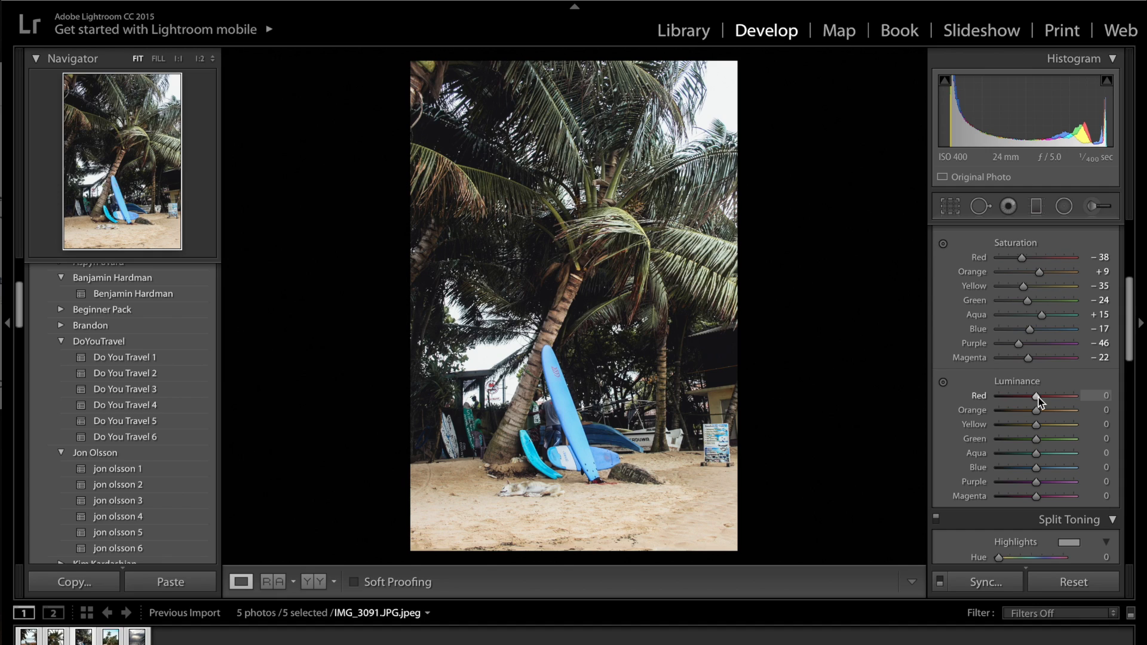
drag(1039, 397, 1058, 413)
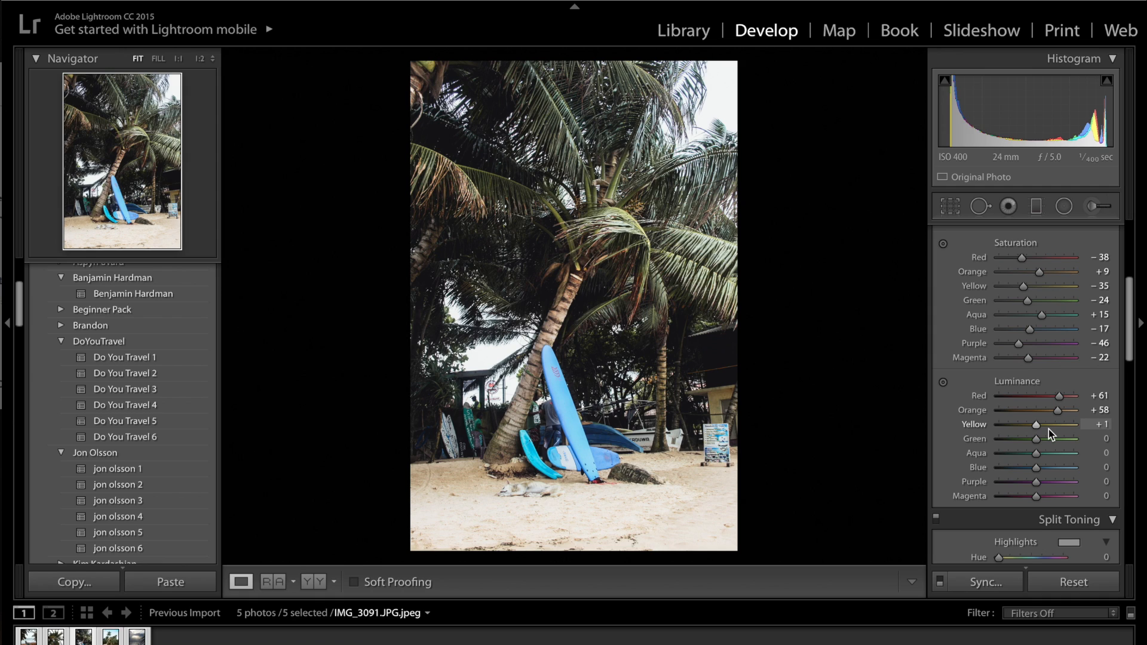
drag(1049, 429, 1070, 429)
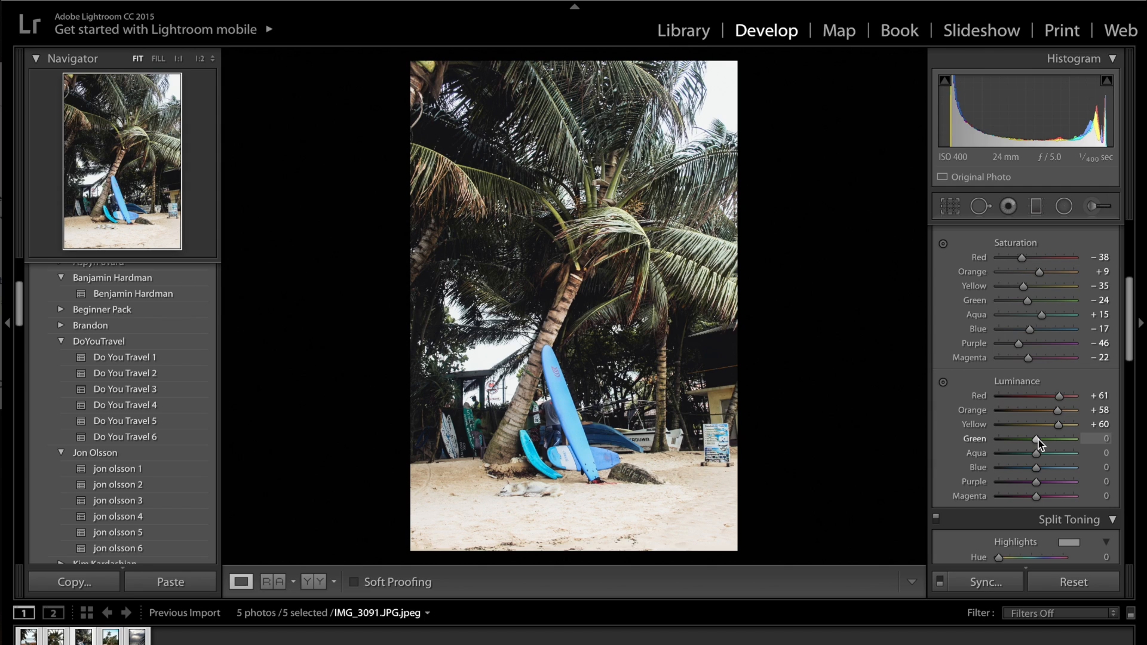
drag(1038, 443, 1047, 445)
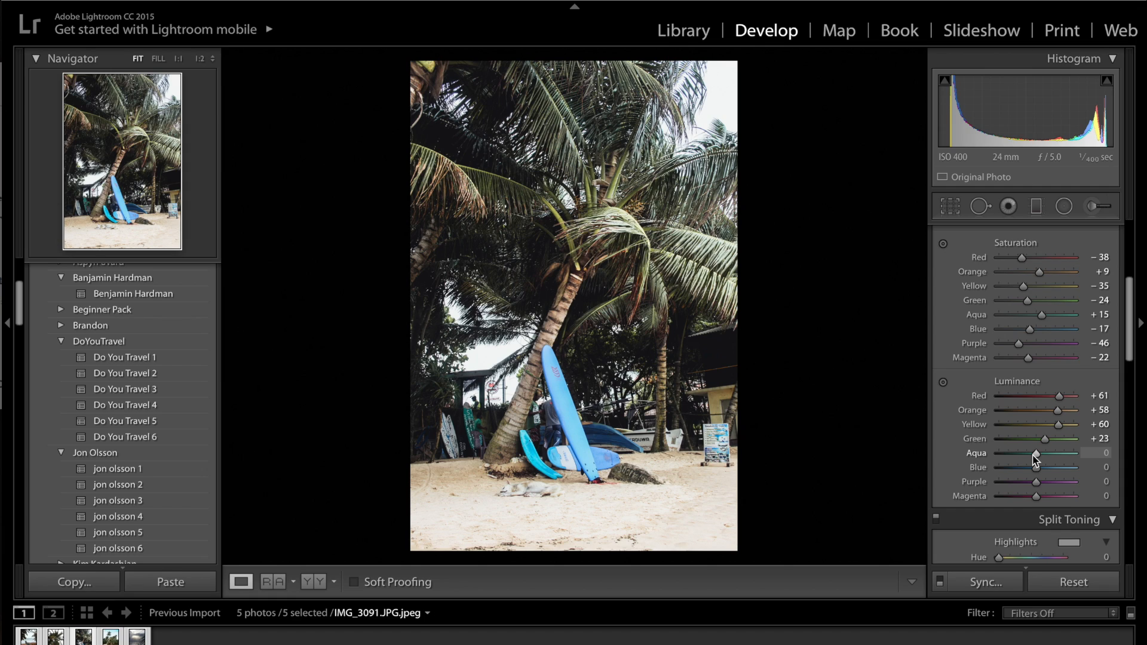
Step: Set the HSL luminance of Aqua to -19, Blue to +58 and Purple to -31
drag(1034, 455, 1026, 455)
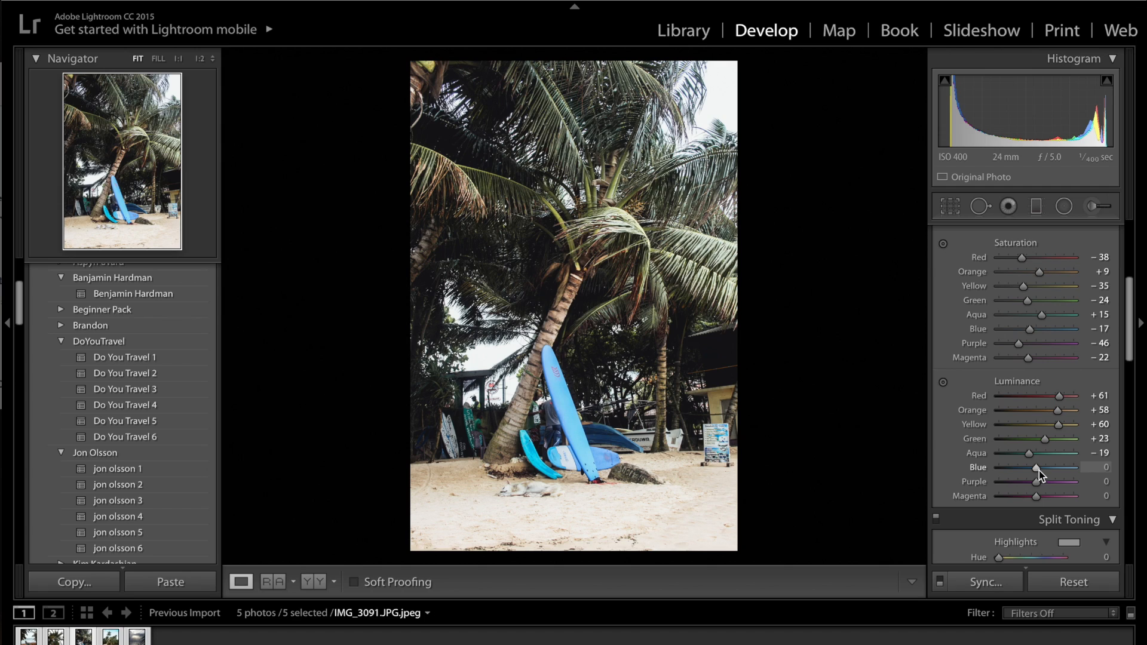
drag(1041, 470, 1060, 470)
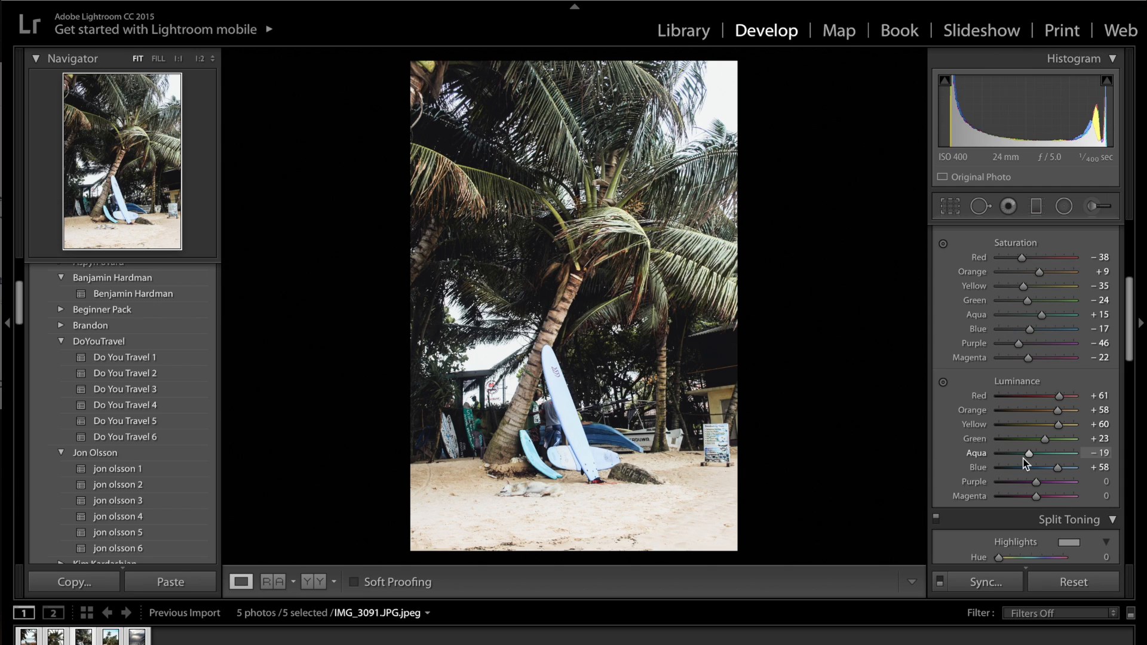
click(1022, 483)
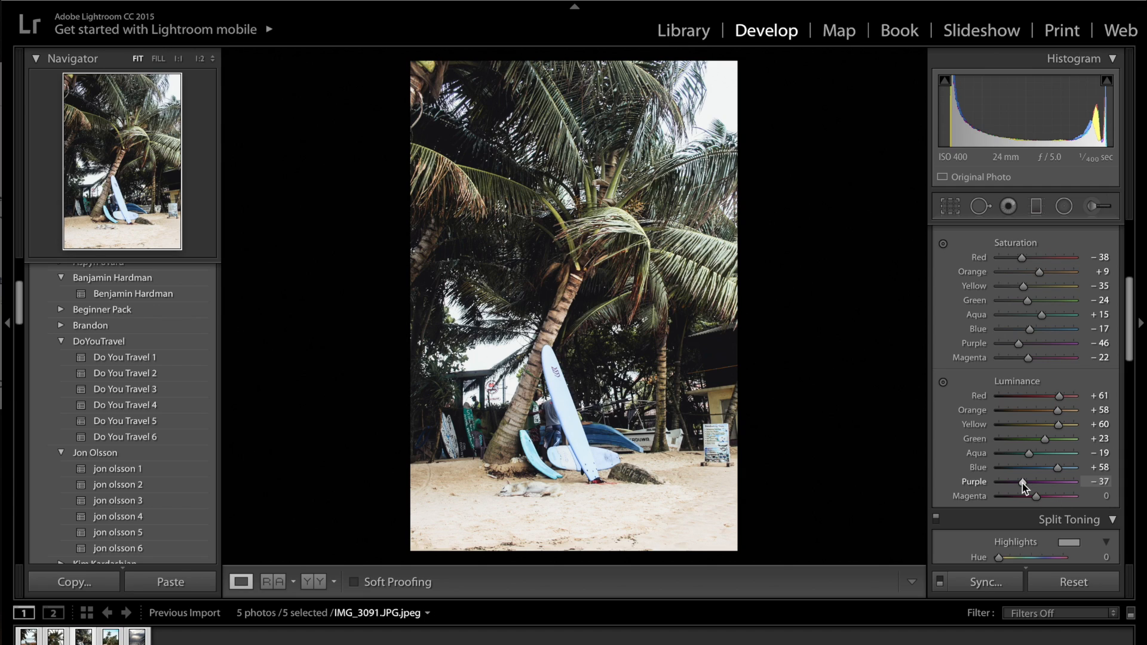
drag(1023, 483, 1025, 484)
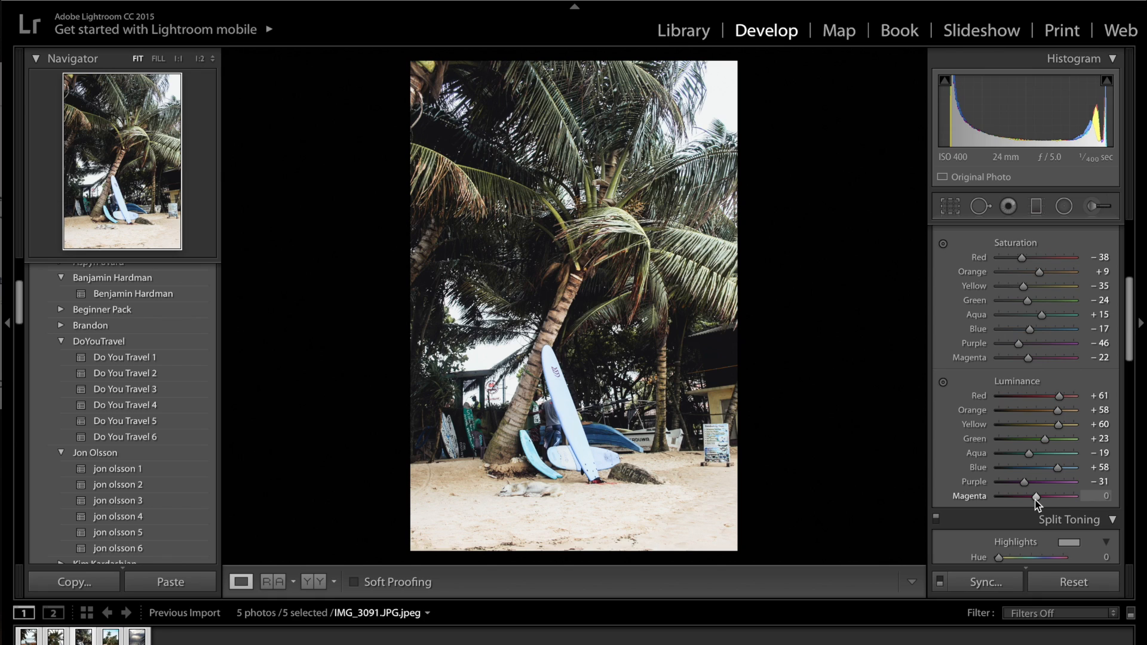
Step: Compare the photo with and without the HSL adjustments by temporarily disabling them
scroll(1040, 382, up, 5)
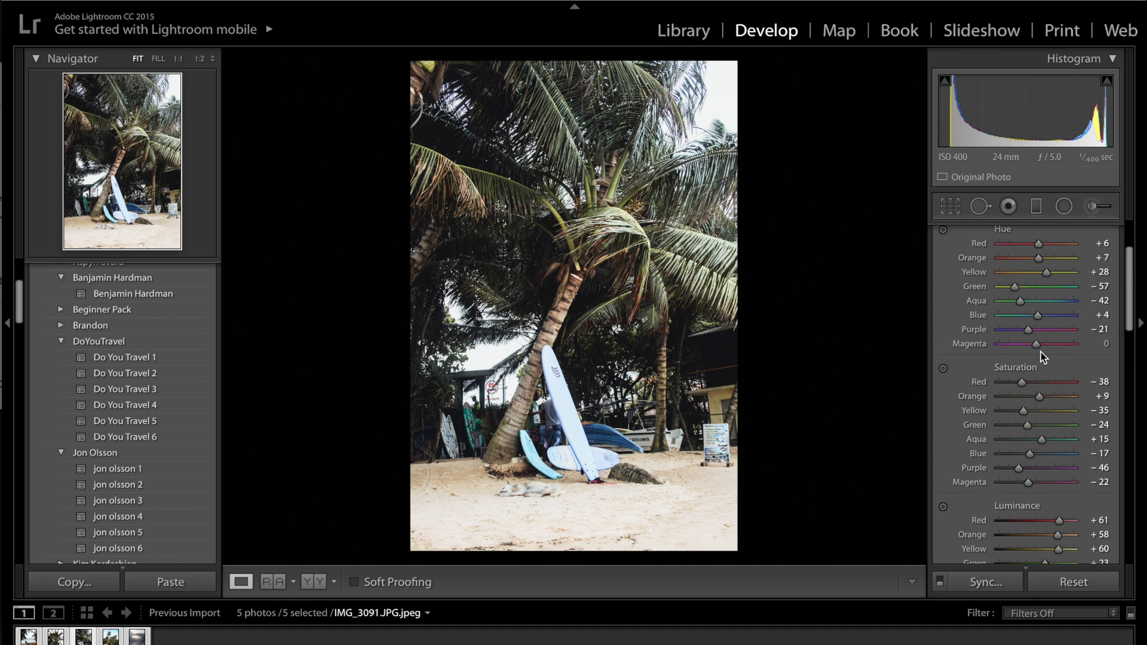
scroll(1041, 353, up, 3)
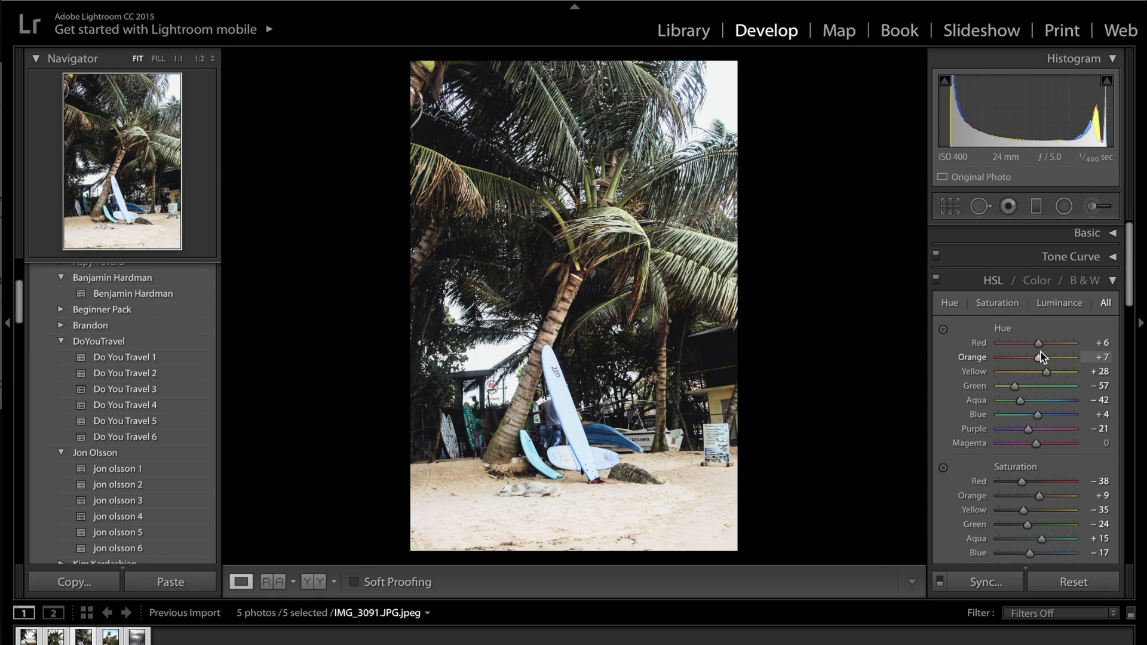
click(937, 280)
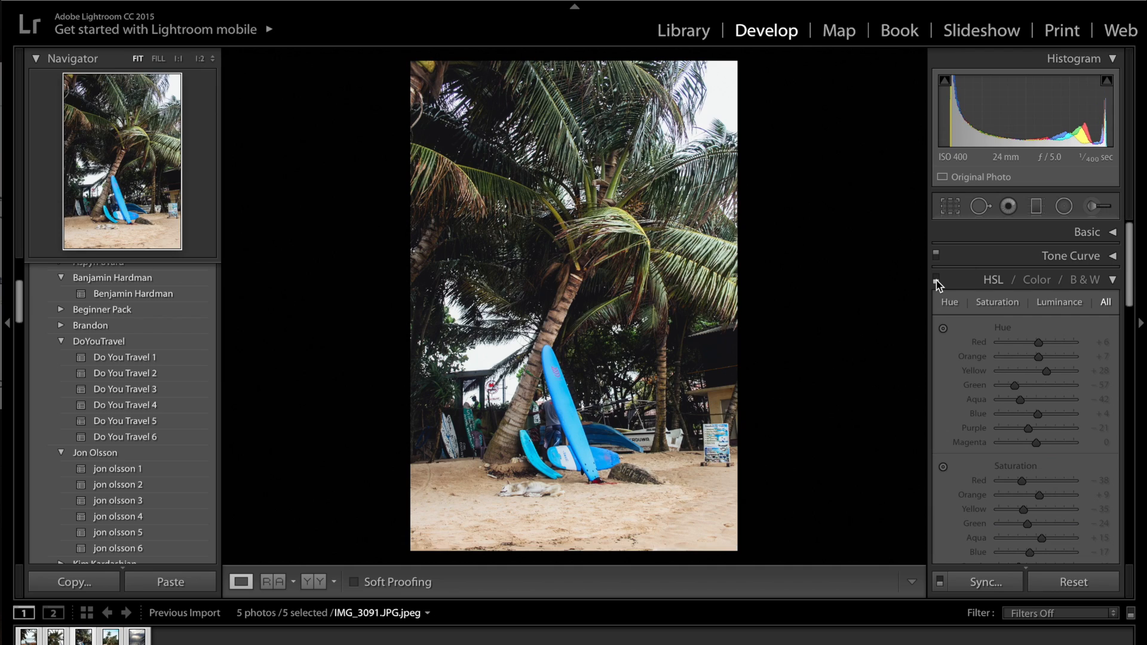
click(937, 281)
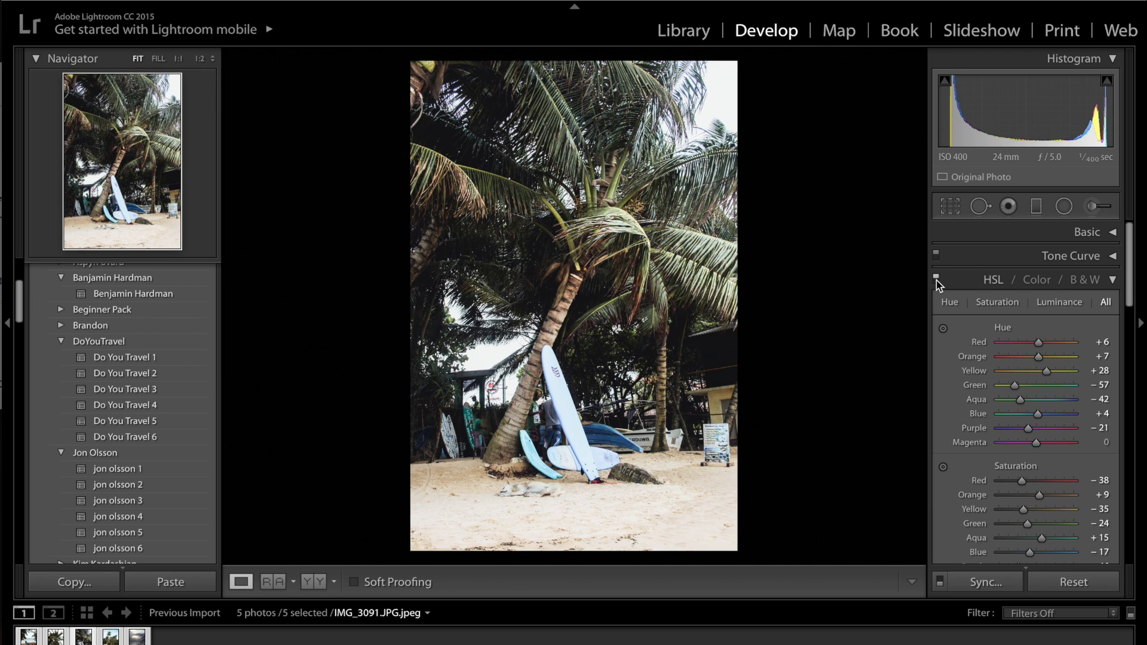
click(937, 281)
Step: Shift the HSL hue of Yellow to -100 to turn the palm leaves toward orange
click(1038, 372)
drag(1037, 371, 998, 371)
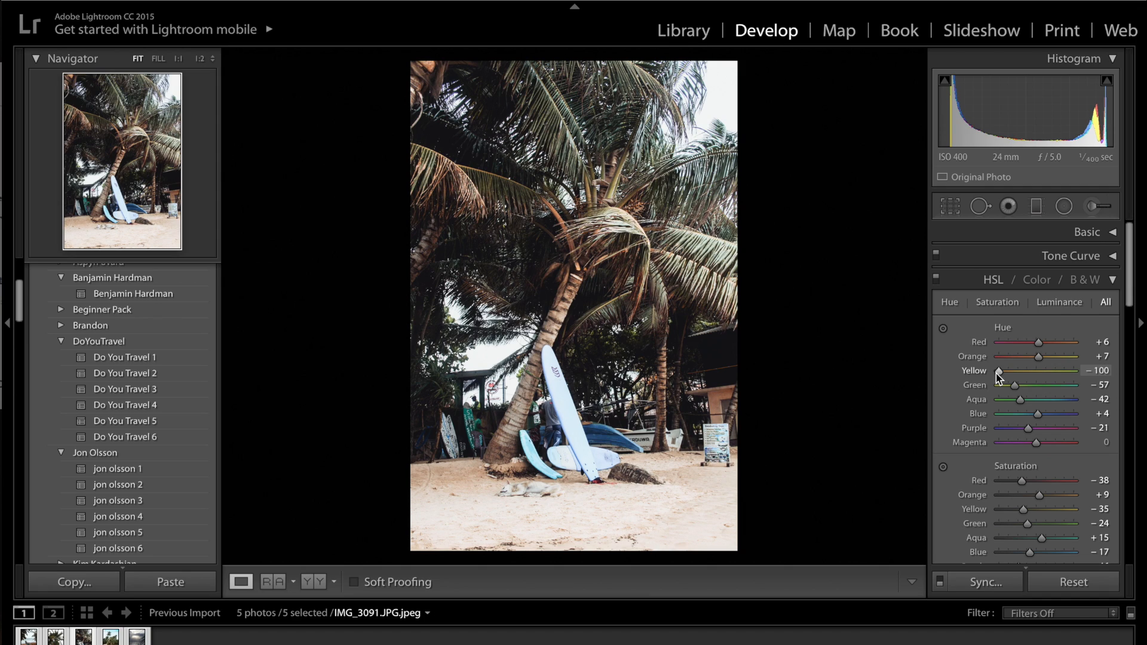
Step: Ease the HSL hue of Yellow back up from its minimum and collapse the HSL adjustments
drag(997, 374, 1013, 373)
click(1110, 283)
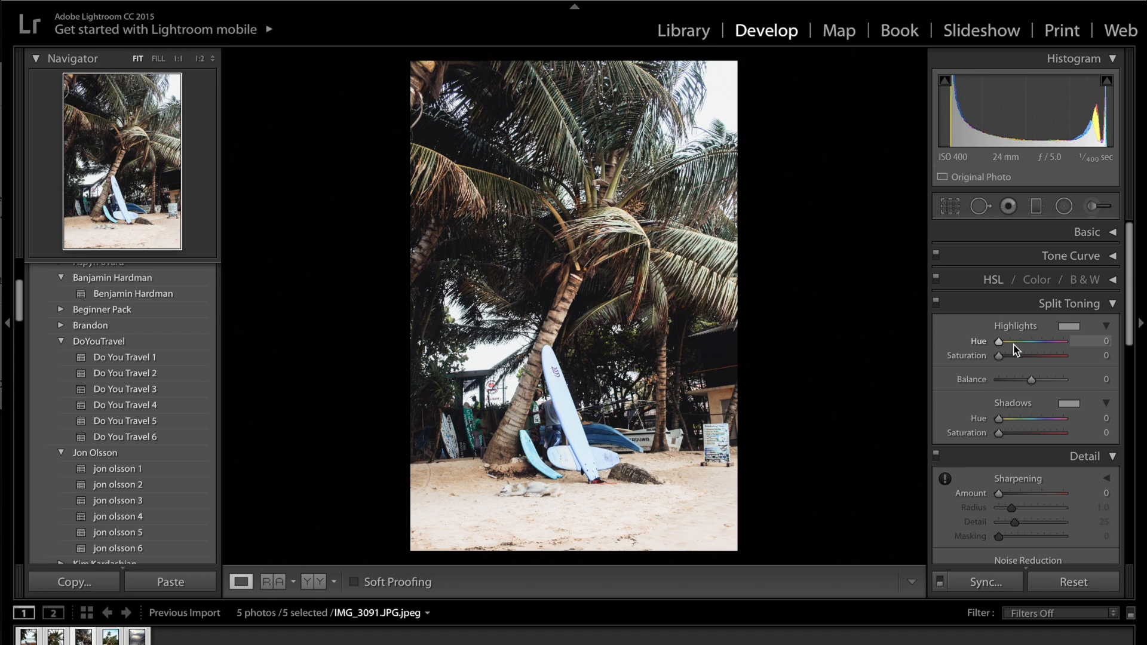
Step: Set the split toning highlights to hue 271 and saturation 10
key(alt)
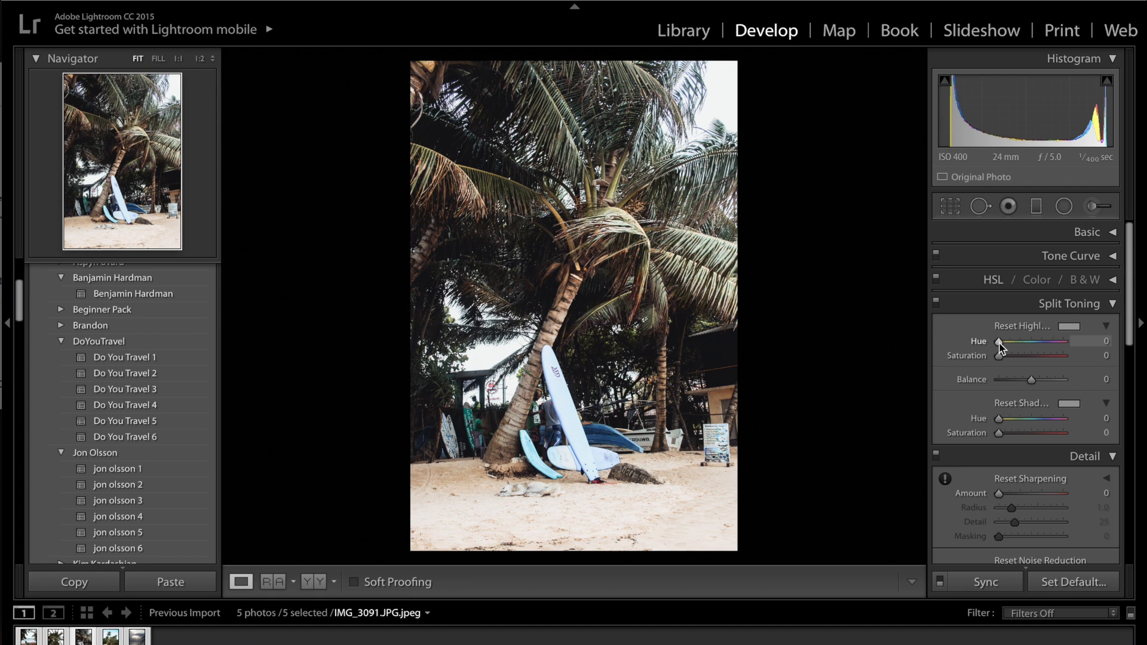
alt+click(999, 342)
drag(1000, 344, 1048, 349)
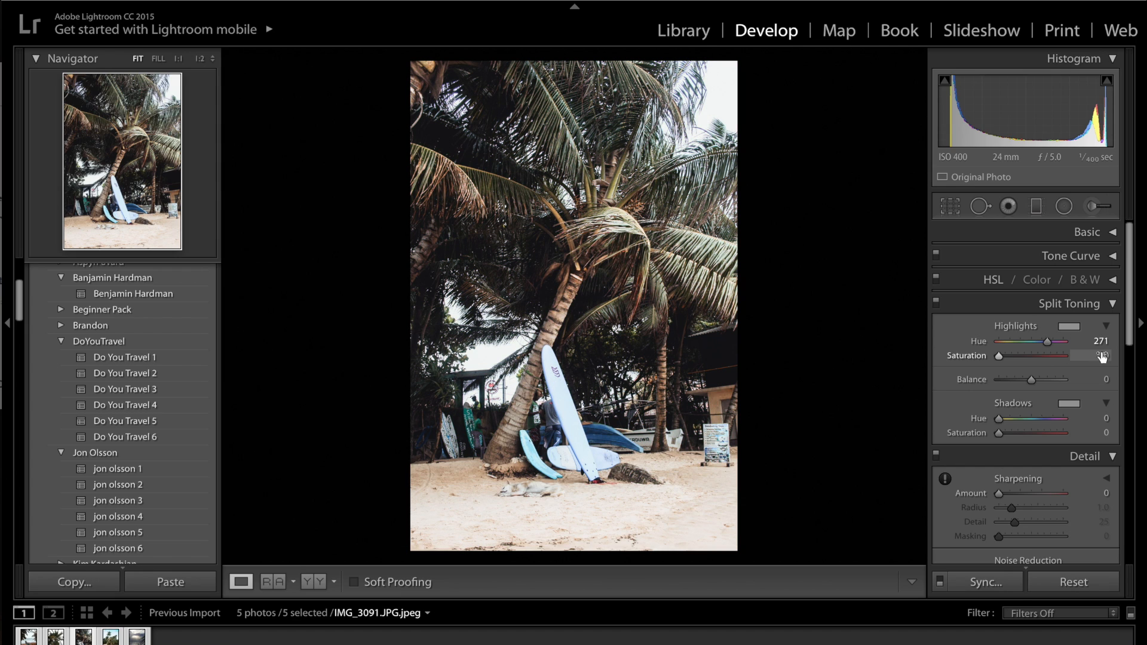
click(1102, 357)
text(10)
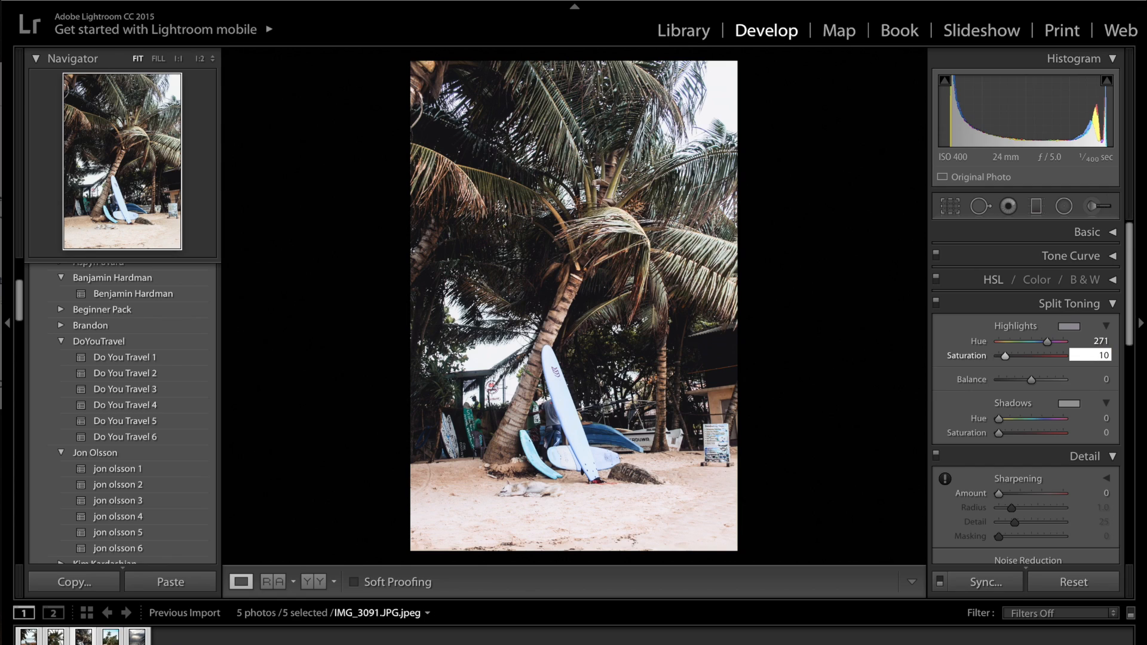
key(Return)
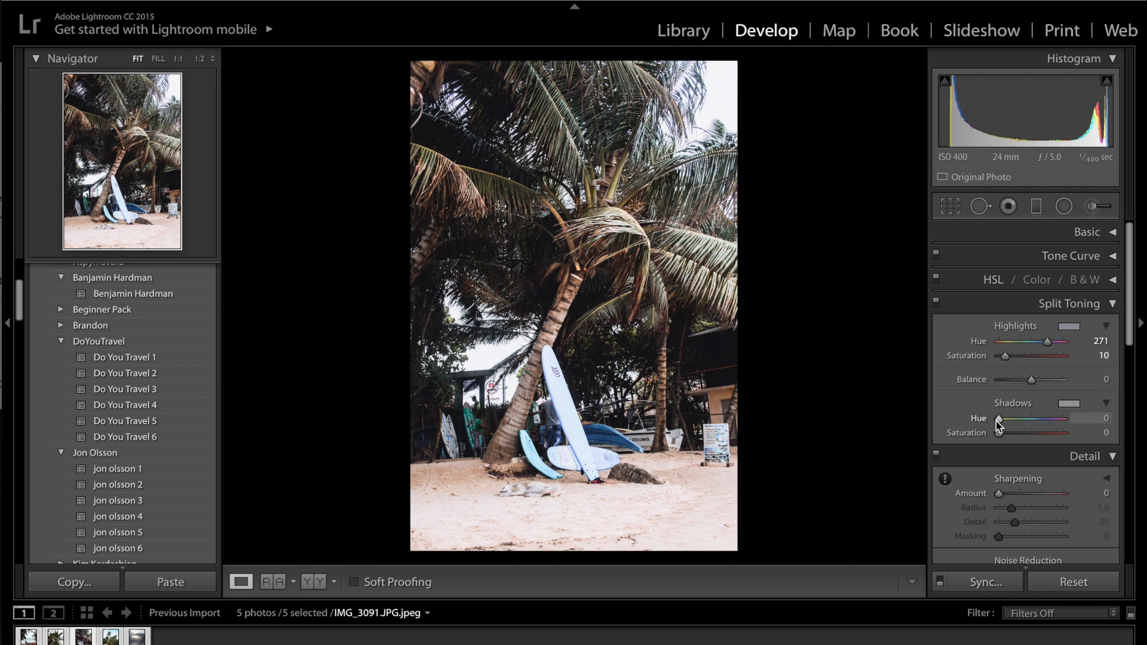
Step: Set the split toning shadows to hue 70 and saturation 20
key(alt)
drag(998, 421, 1012, 420)
key(alt)
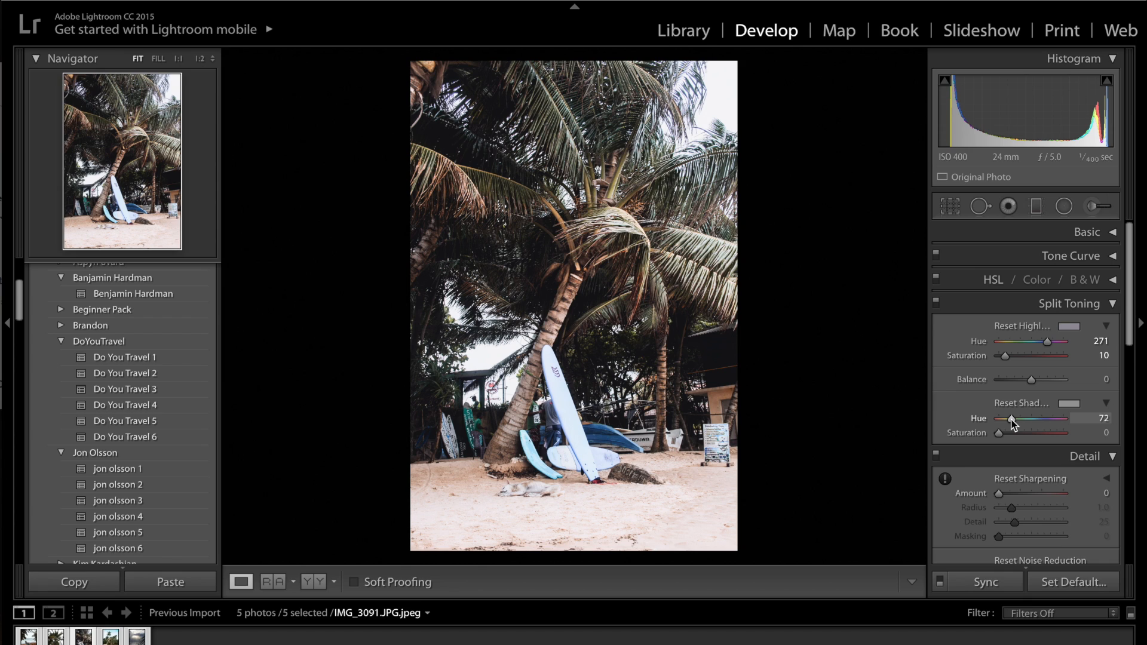
click(1100, 432)
text(25)
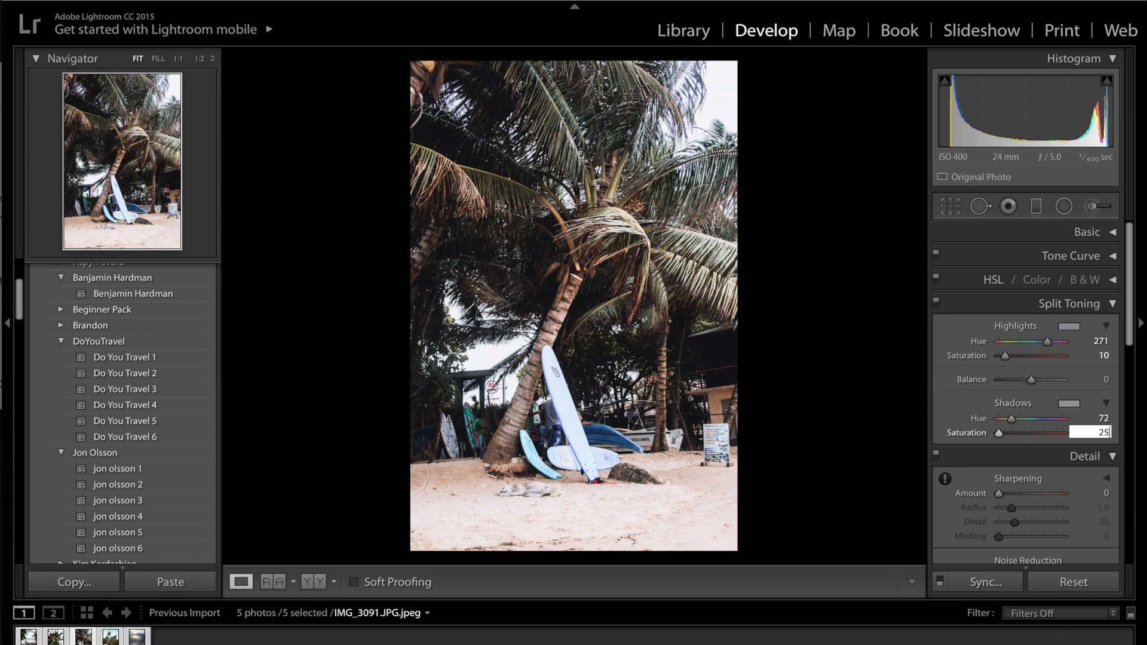
key(shift+Tab)
text(70)
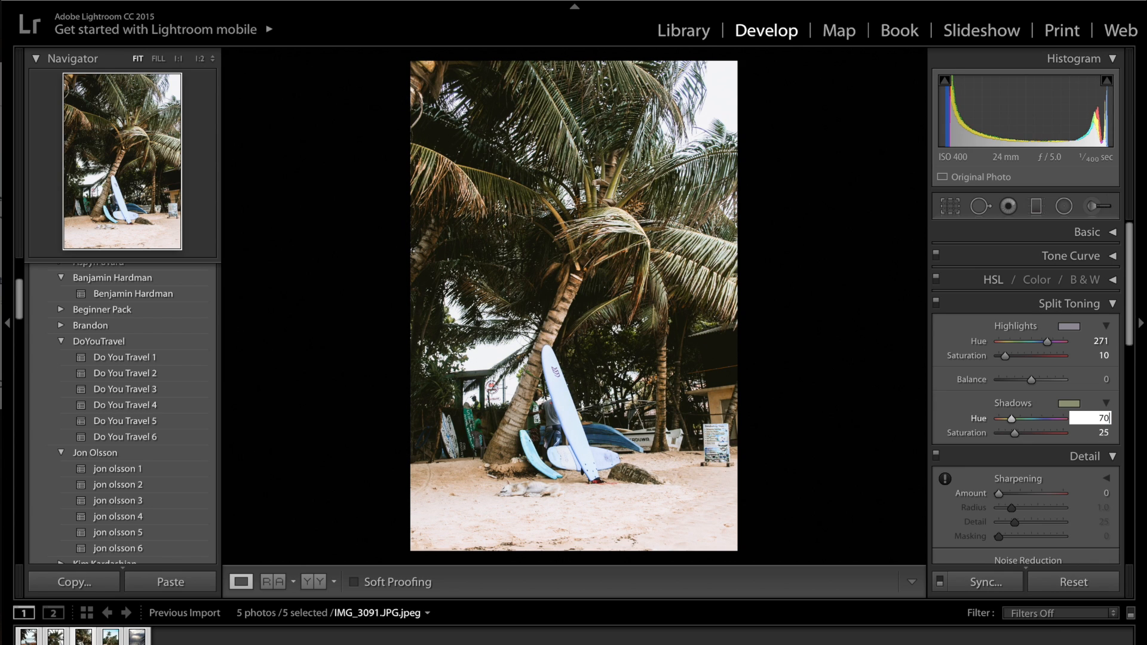
click(1105, 432)
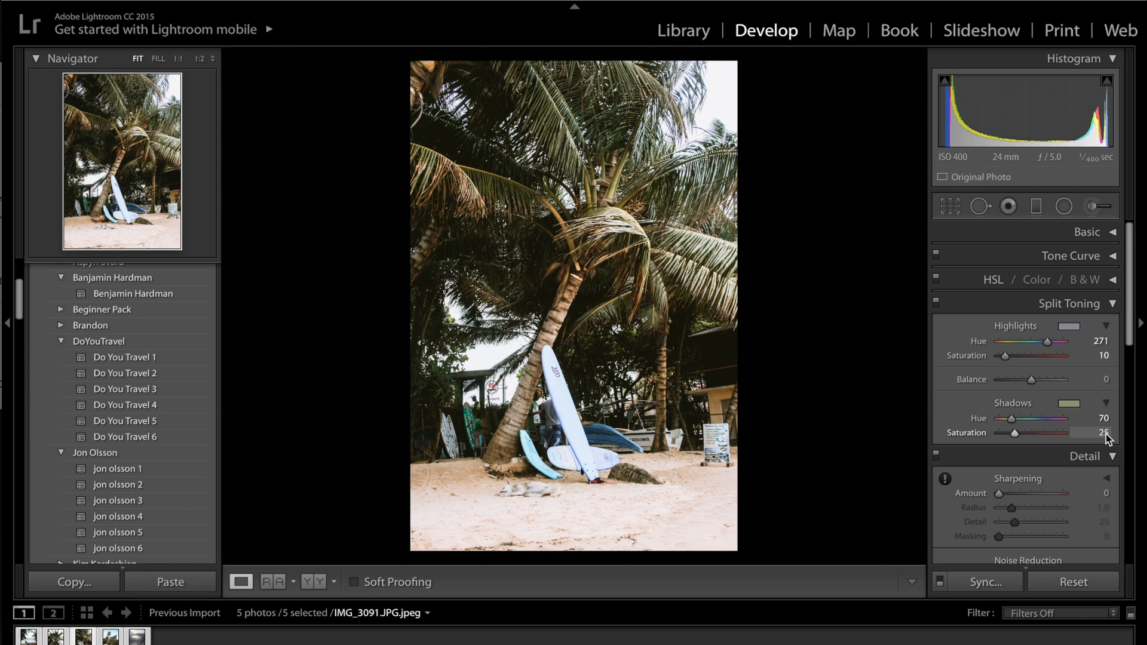
text(20)
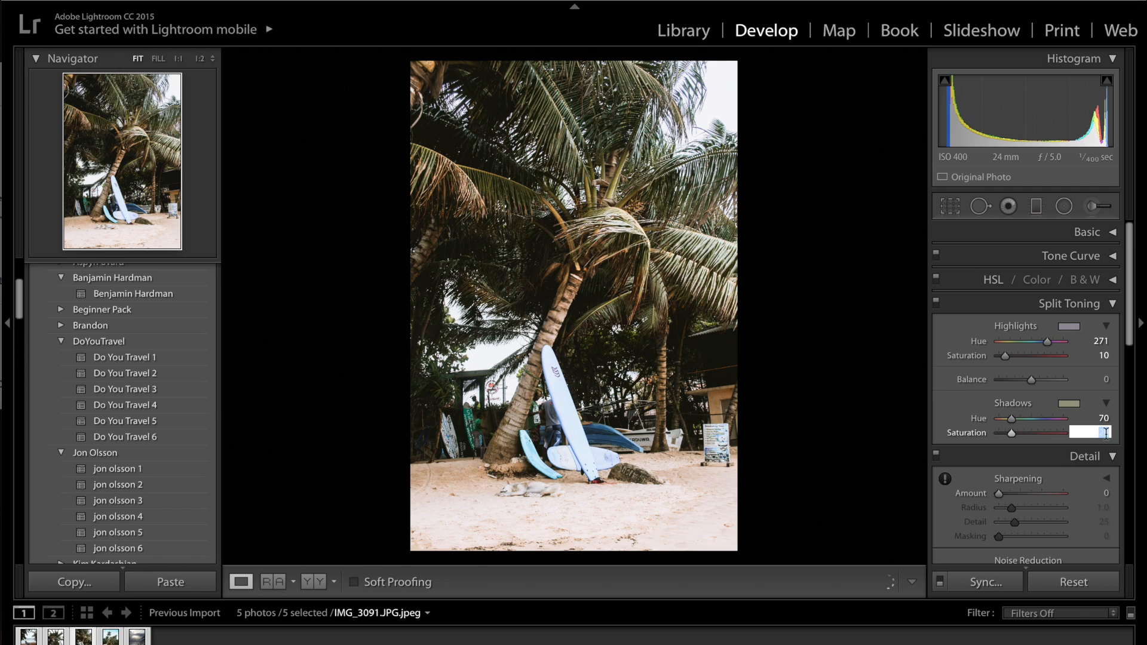
key(Return)
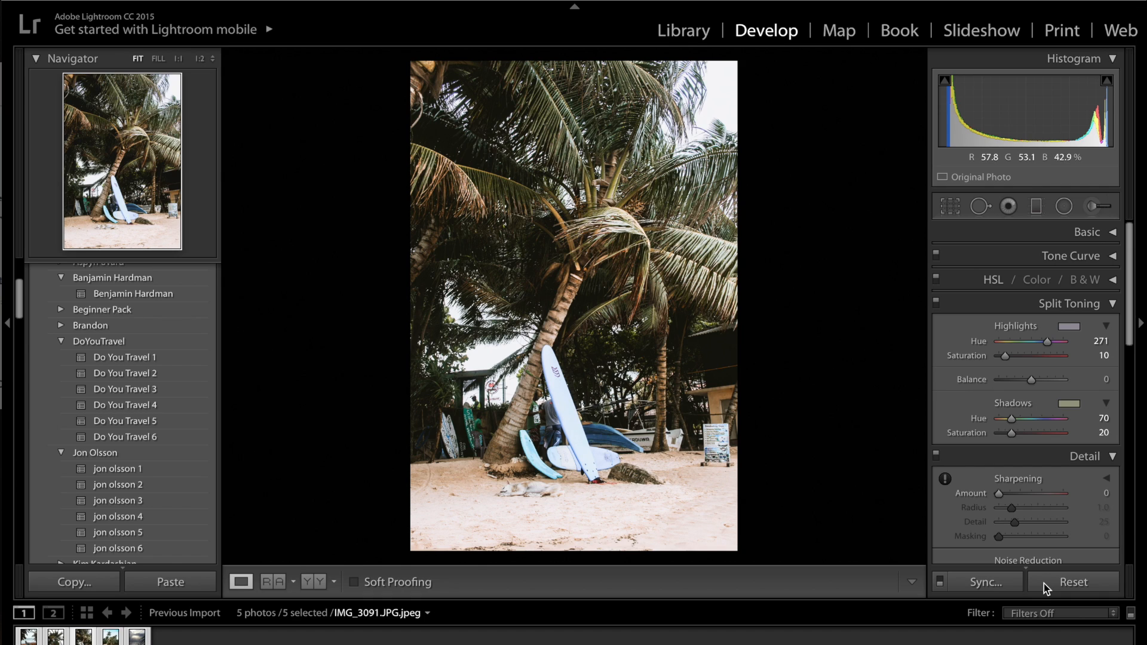
click(1095, 314)
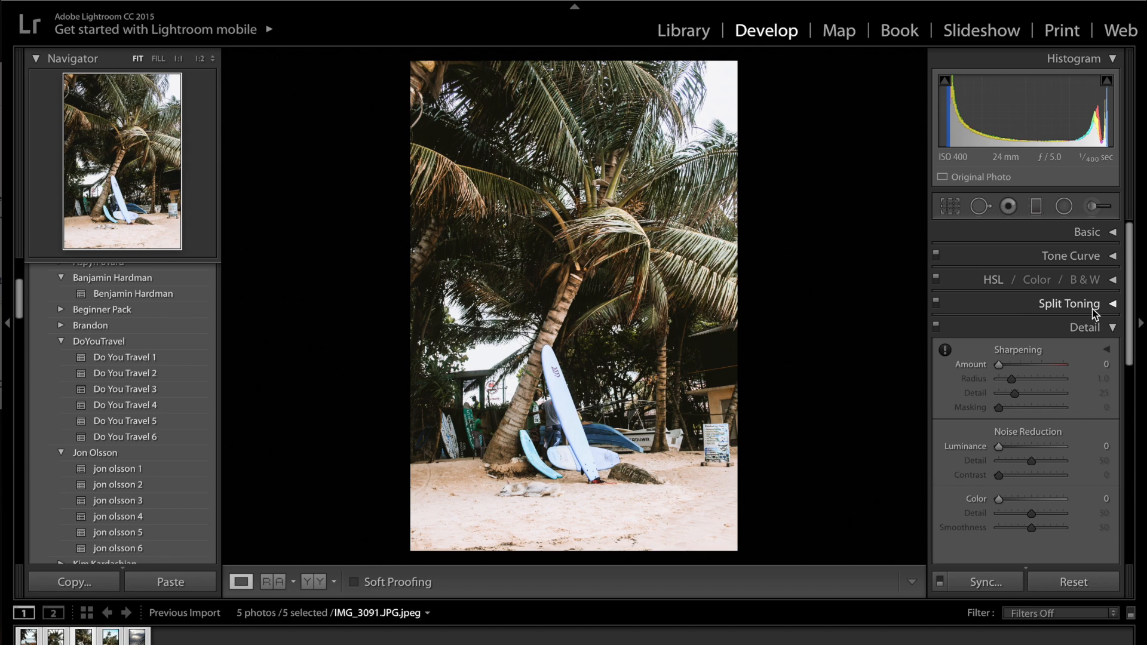
Step: Set the sharpening amount to 23 and the luminance noise reduction to 25
click(1012, 365)
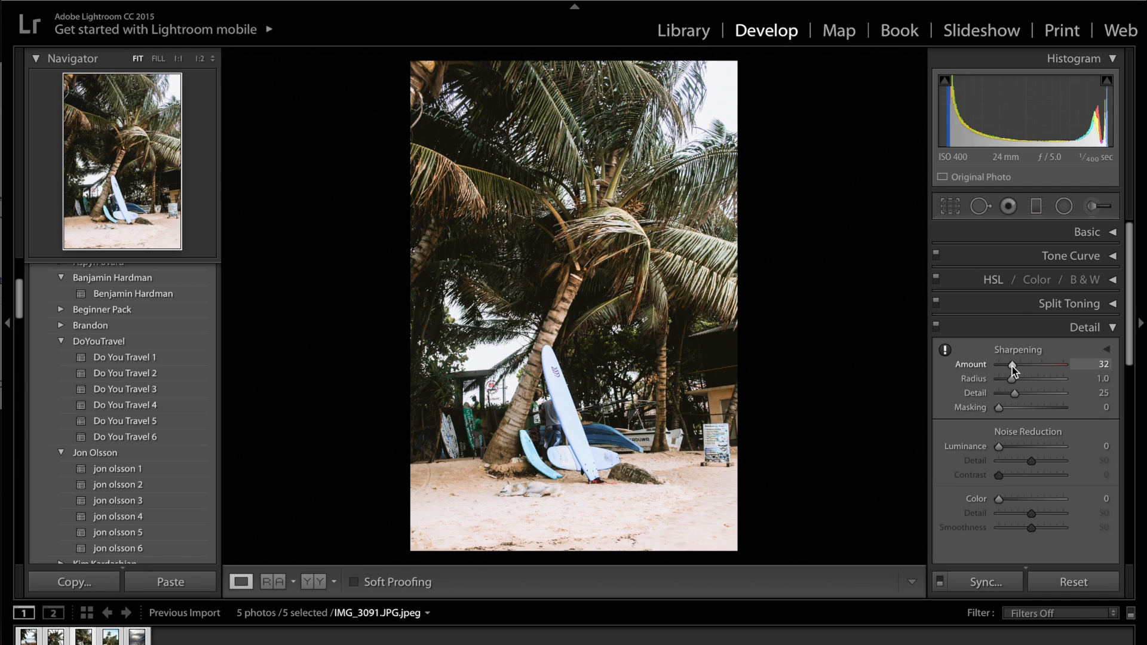
drag(1012, 367, 1008, 367)
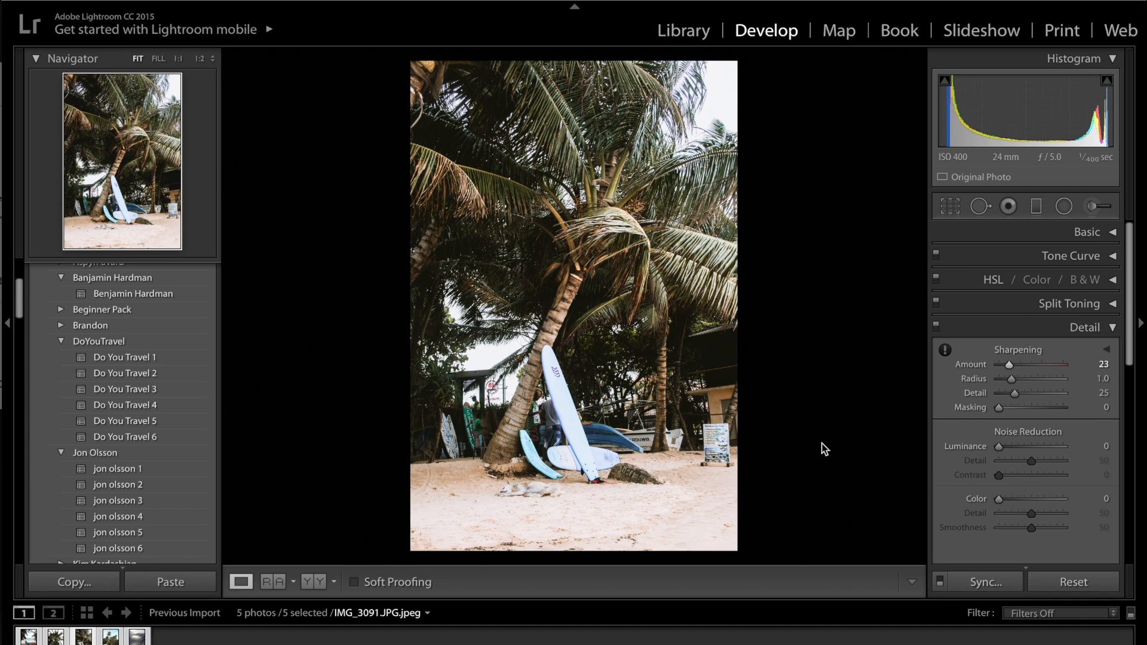
drag(1010, 447, 1017, 450)
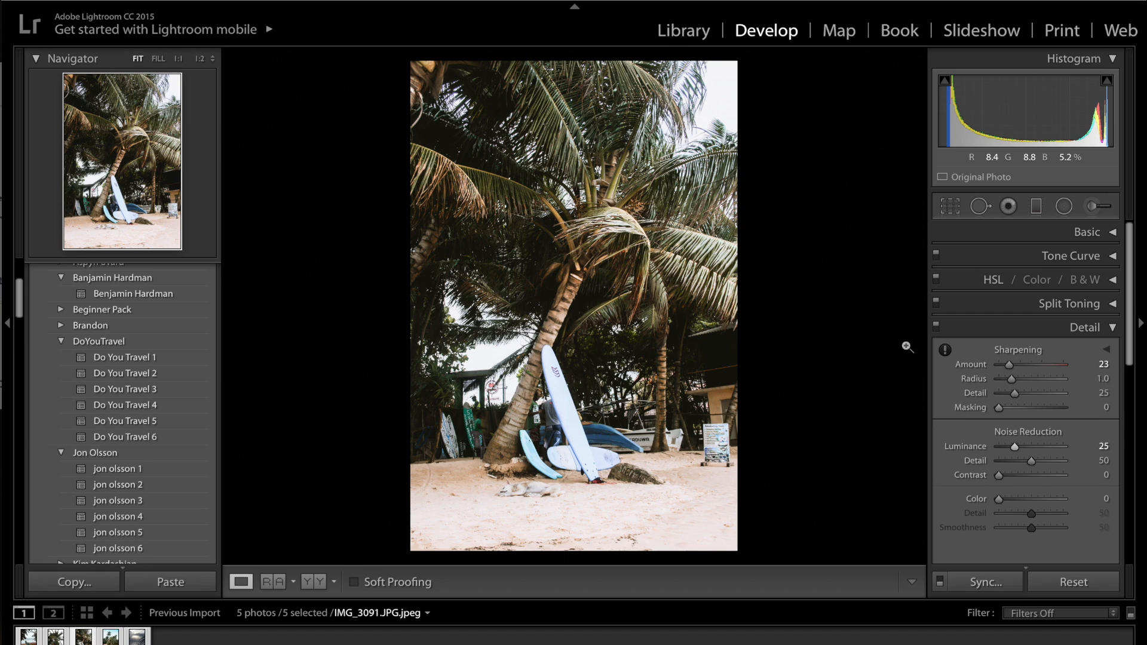
click(1034, 335)
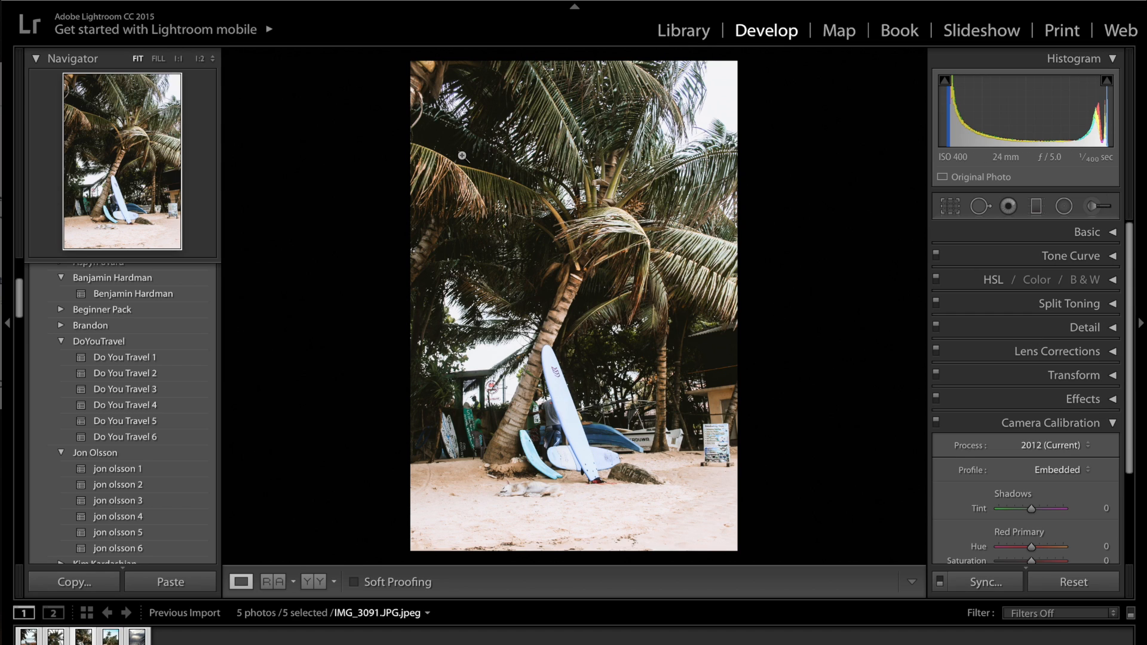
Step: Set the camera calibration Red Primary to hue +34 and saturation -27
scroll(1073, 440, down, 3)
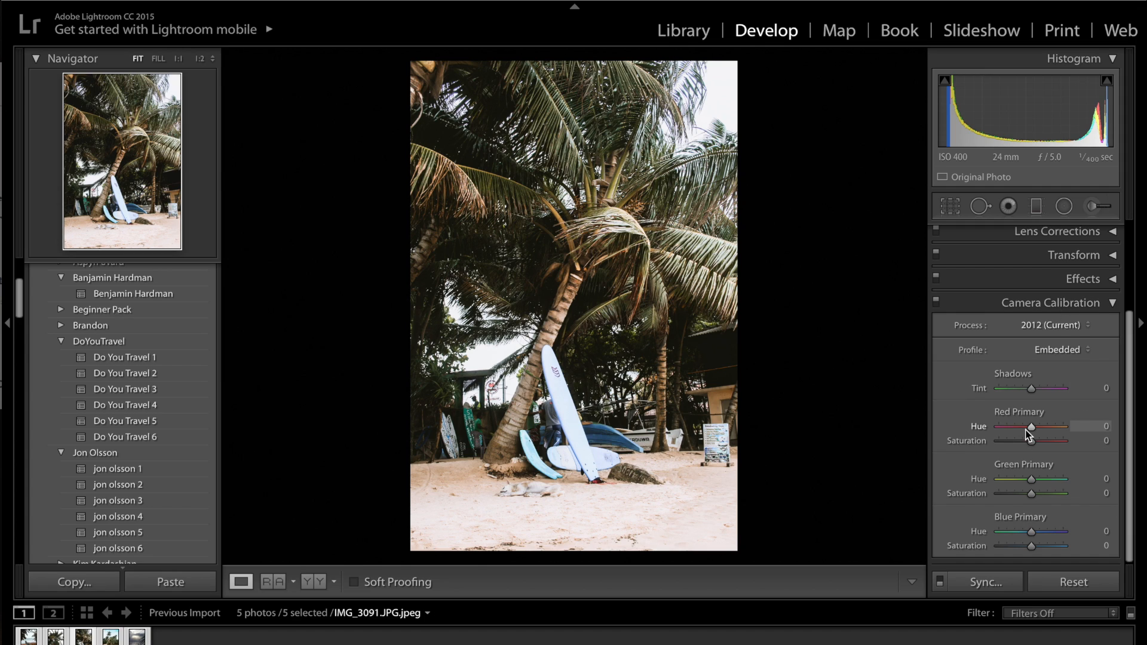
click(1095, 427)
text(34)
click(1104, 441)
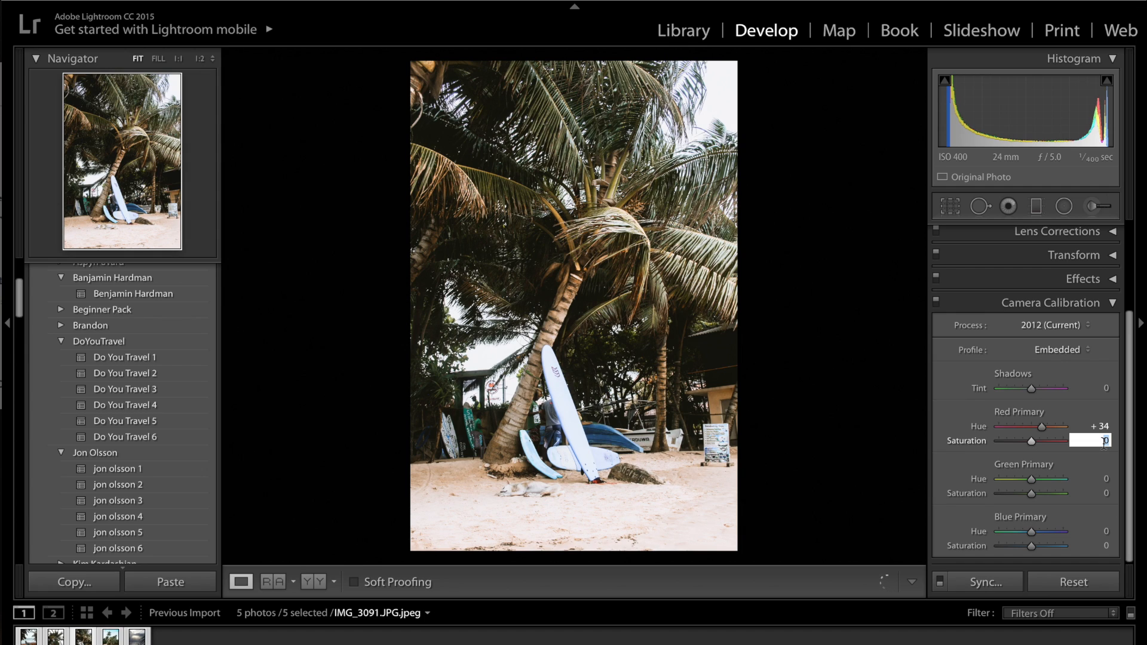
text(-27)
key(Return)
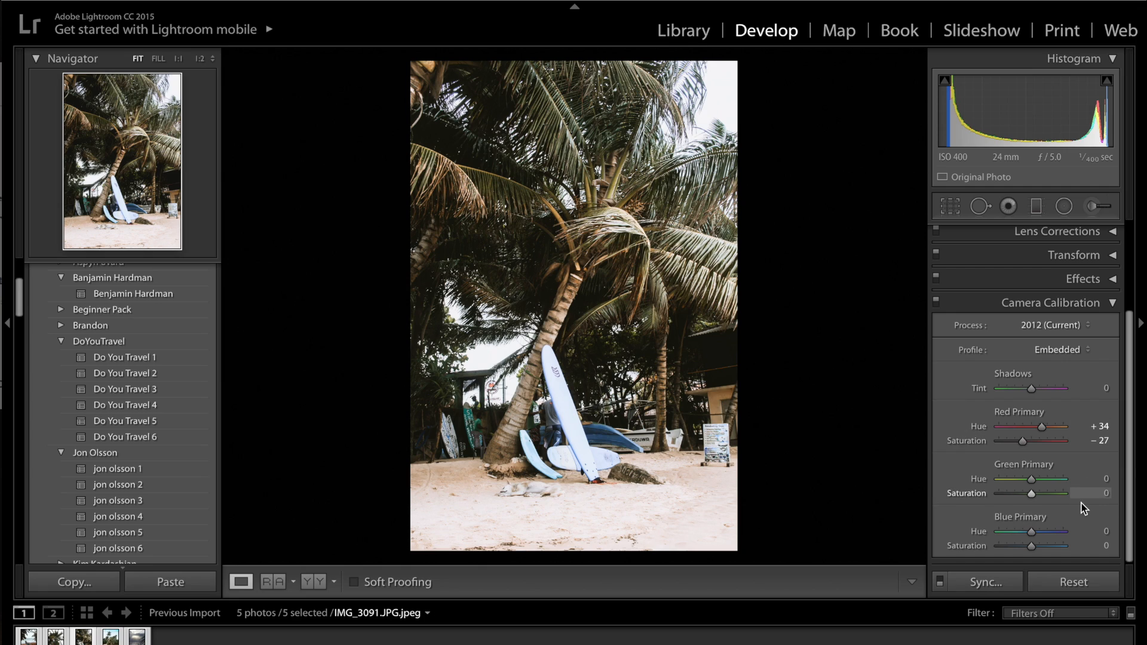
Step: Set the camera calibration Blue Primary to hue -66 and saturation -25
click(1106, 532)
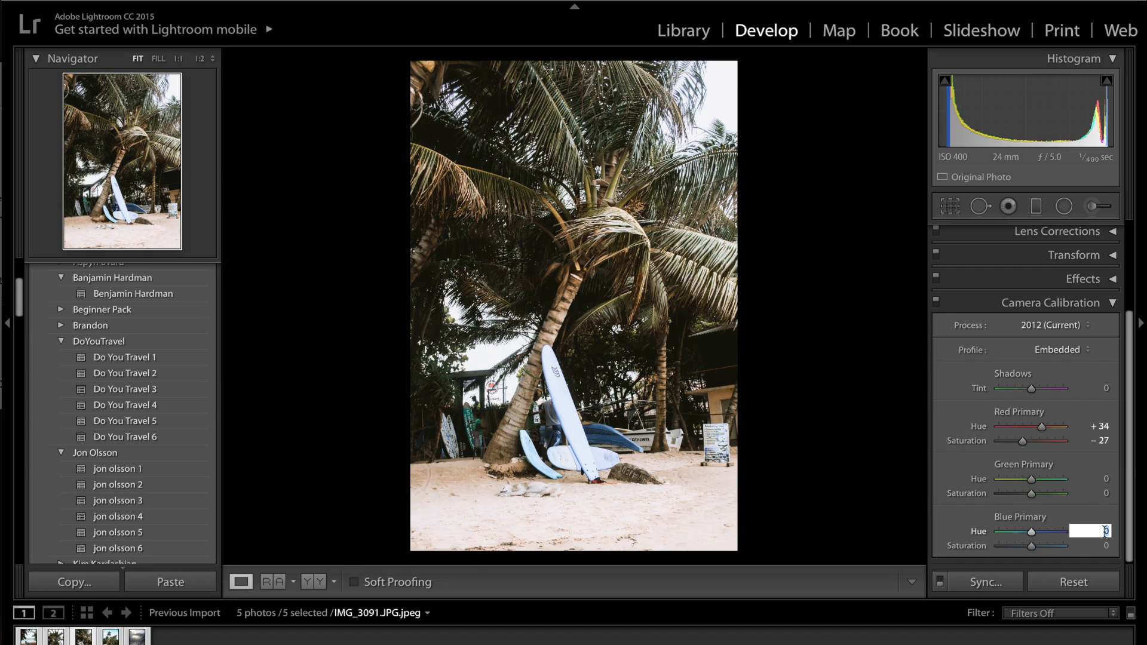
text(-66)
key(Return)
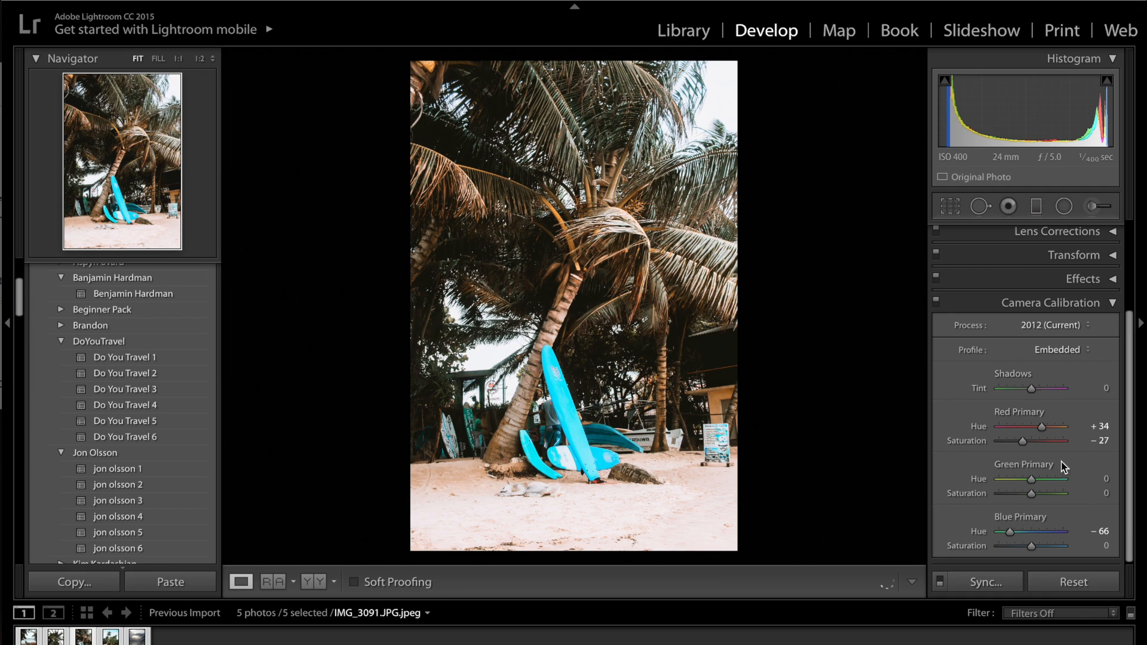
click(1106, 545)
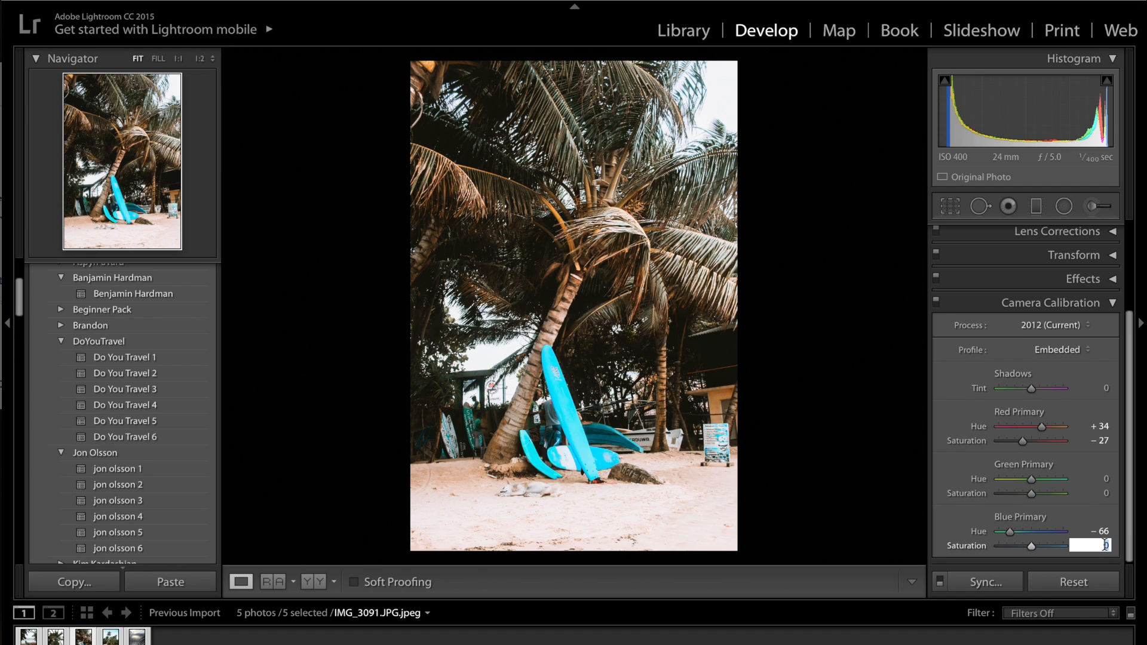
text(-15)
key(Return)
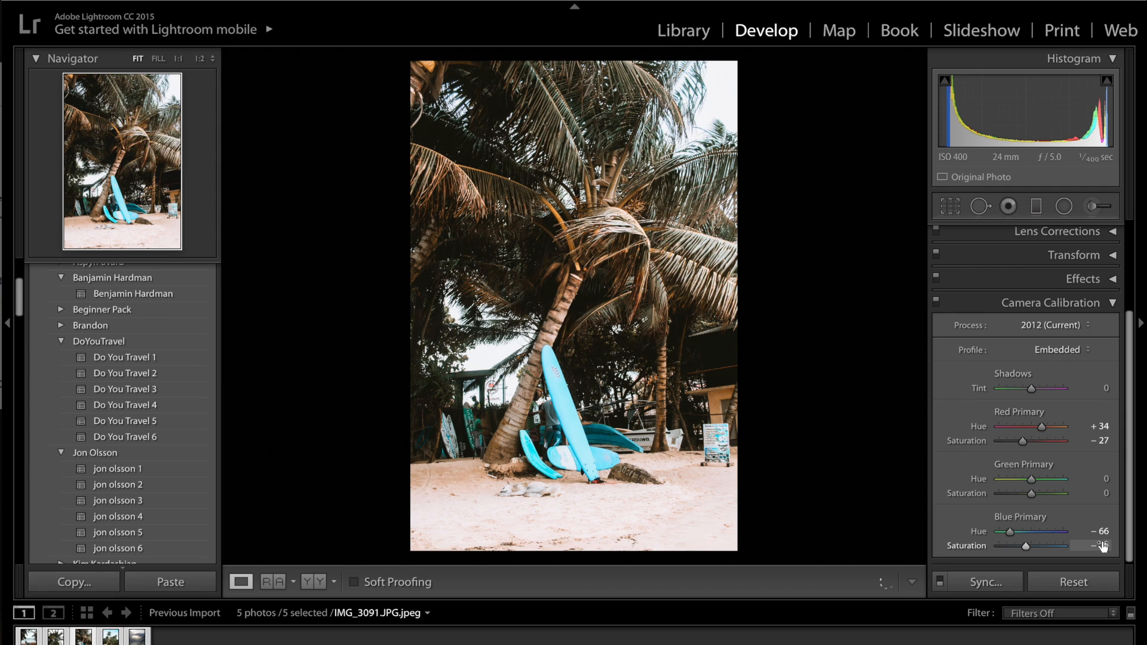
click(1103, 546)
text(-25)
key(Return)
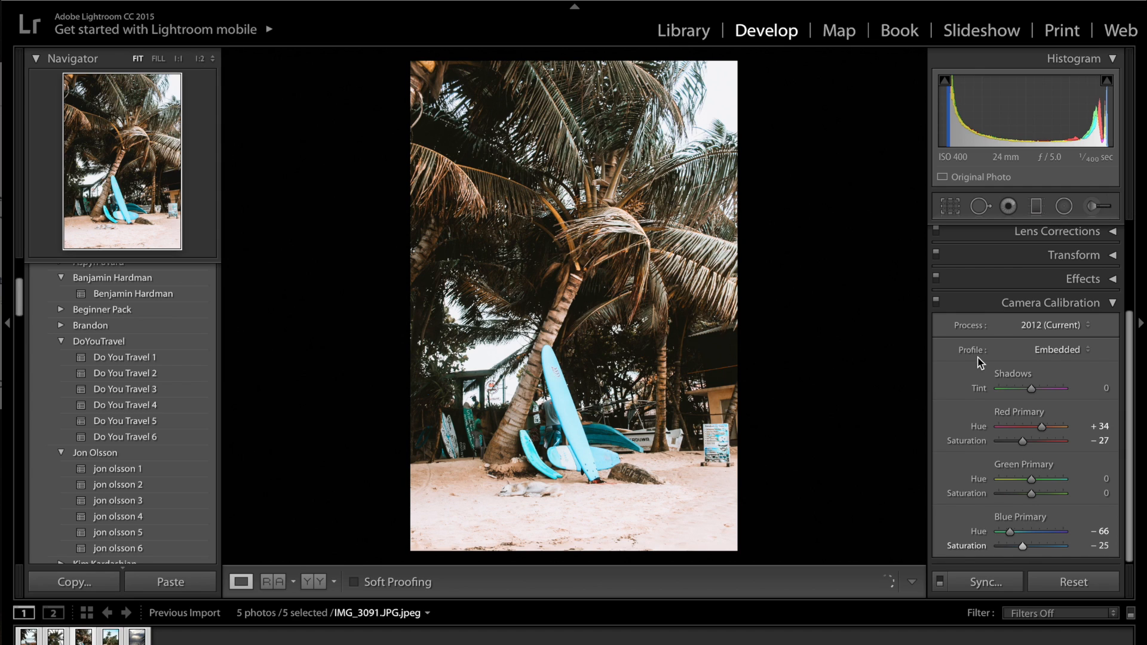
Step: Compare the photo with and without the camera calibration by temporarily disabling it
click(936, 302)
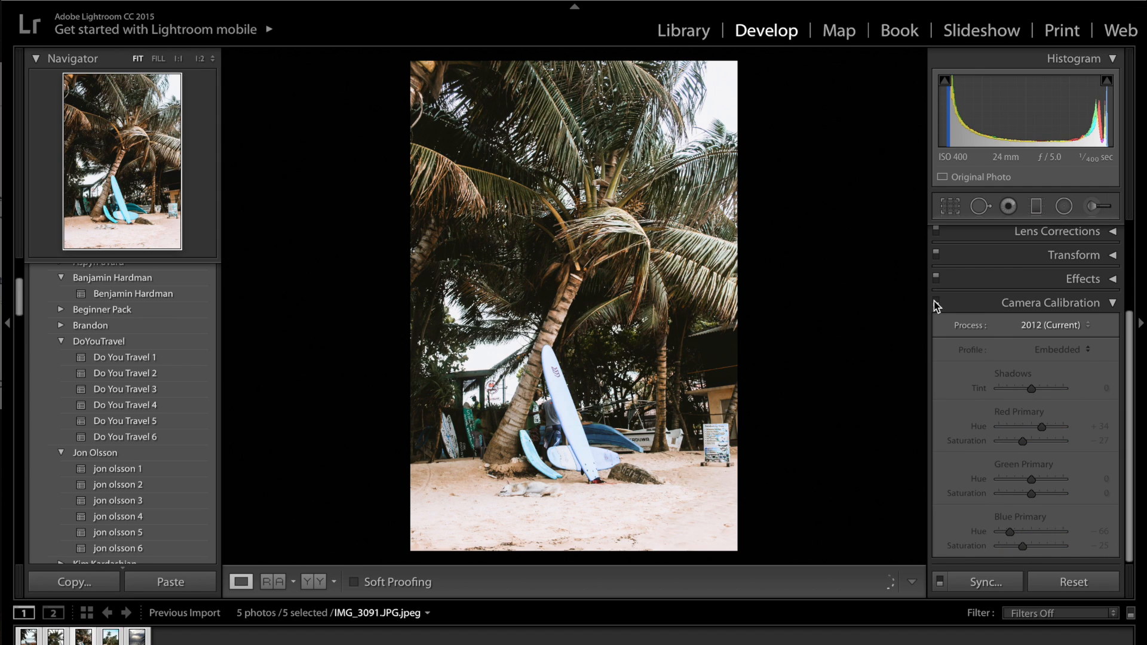
click(936, 302)
click(935, 302)
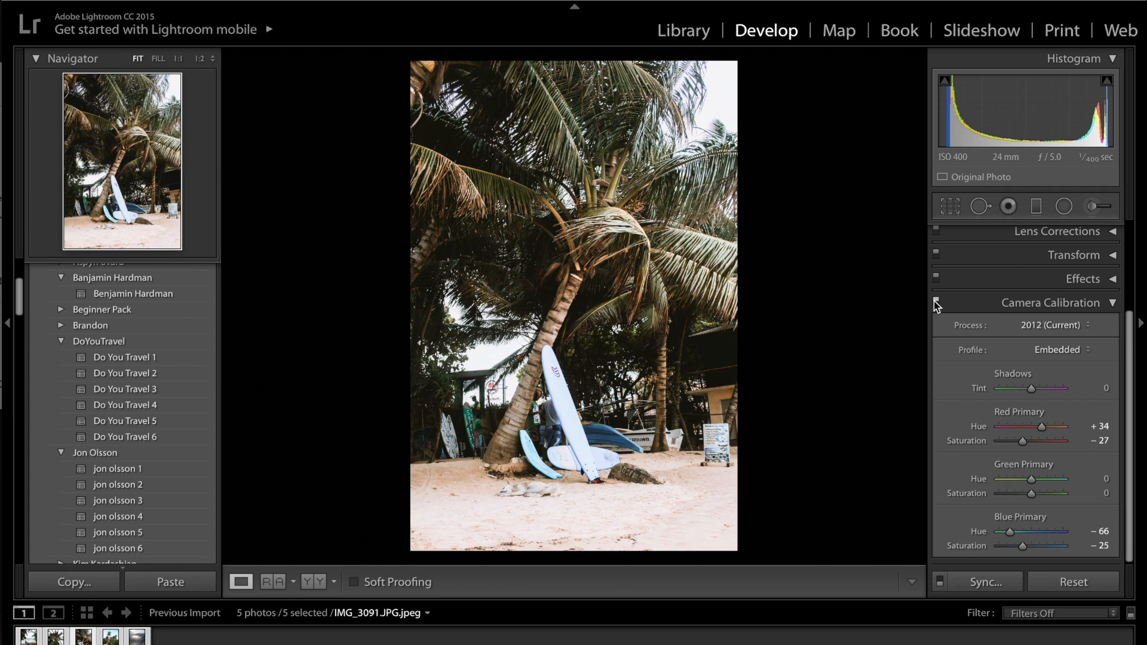
click(936, 302)
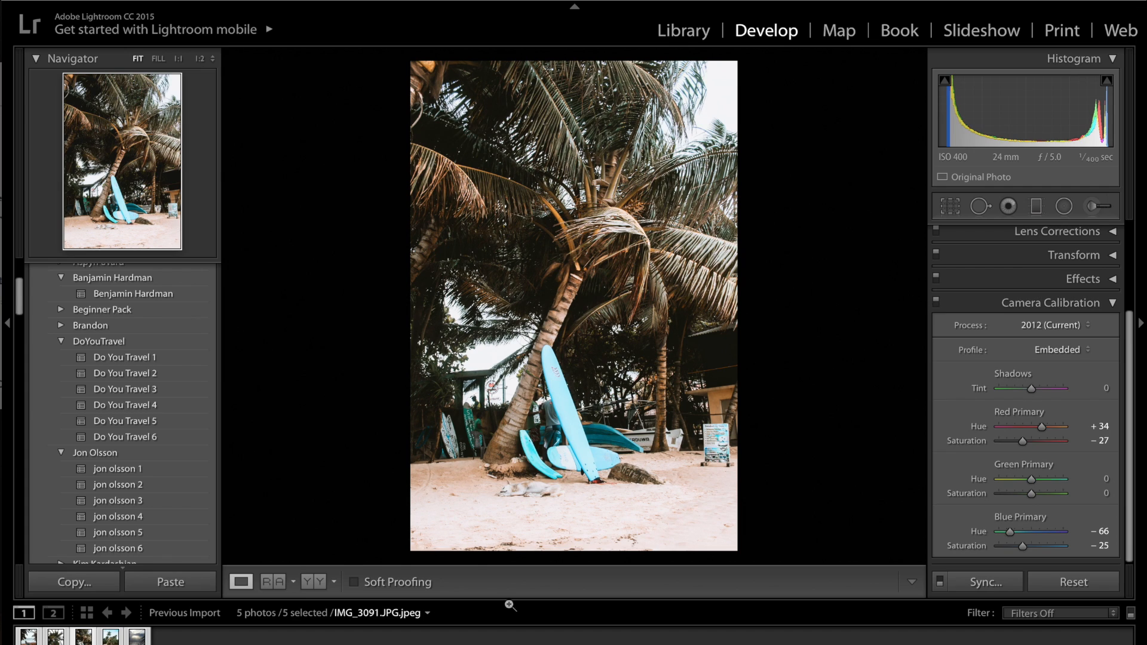
Step: Collapse the camera calibration settings and compare the finished palm and surfboard photo with its unedited version
click(1075, 303)
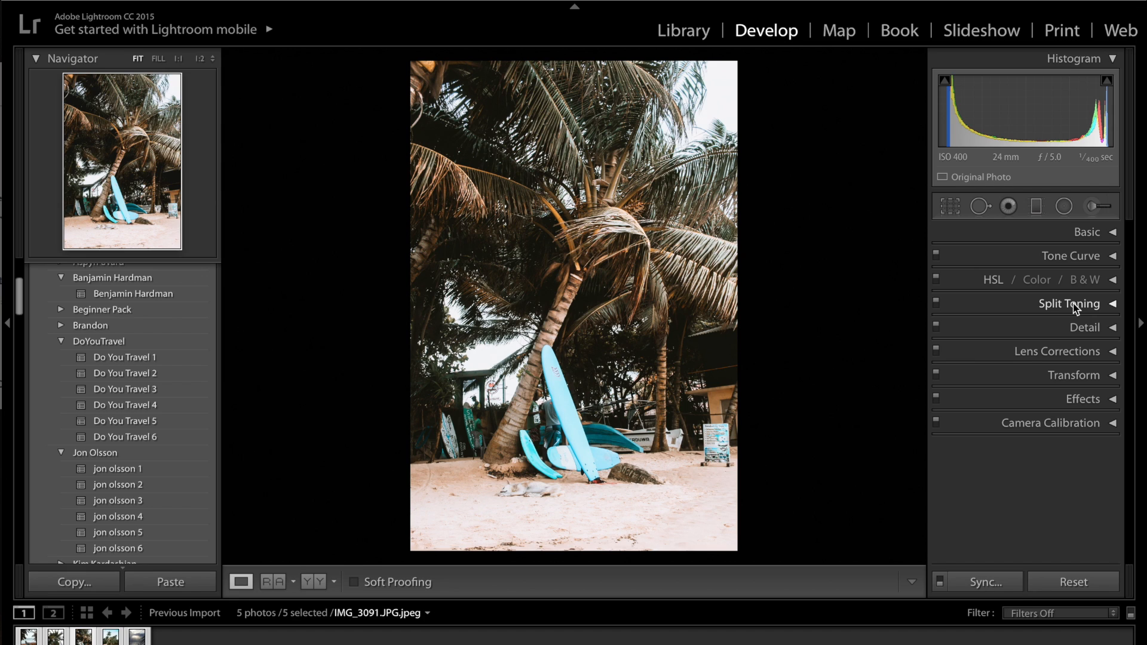
key(backslash)
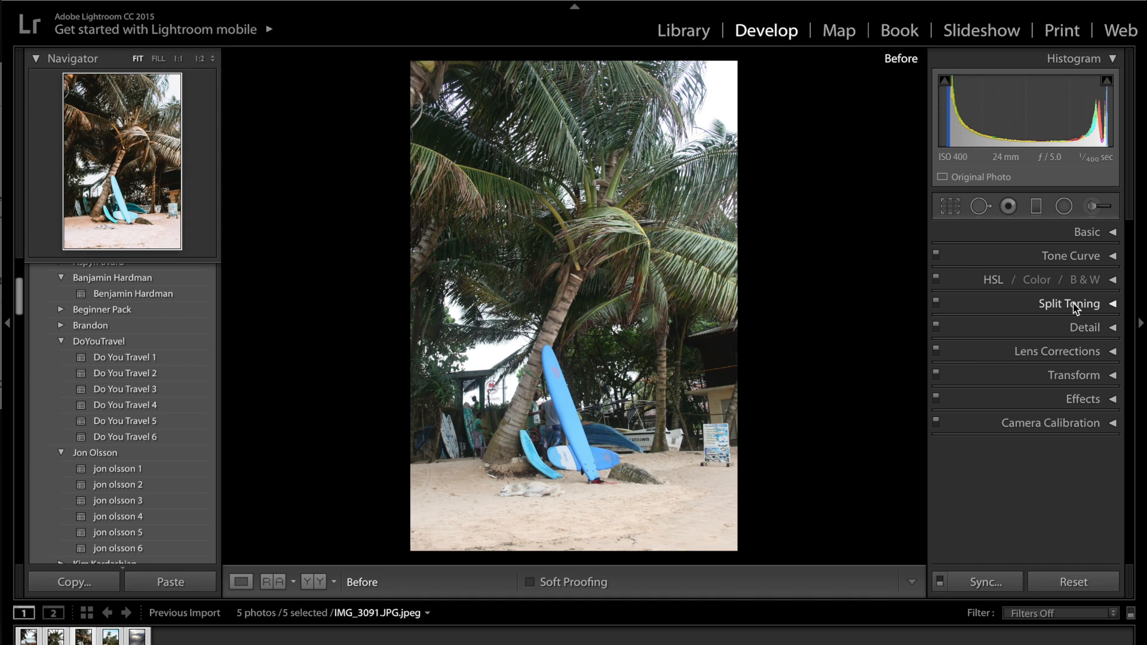
key(backslash)
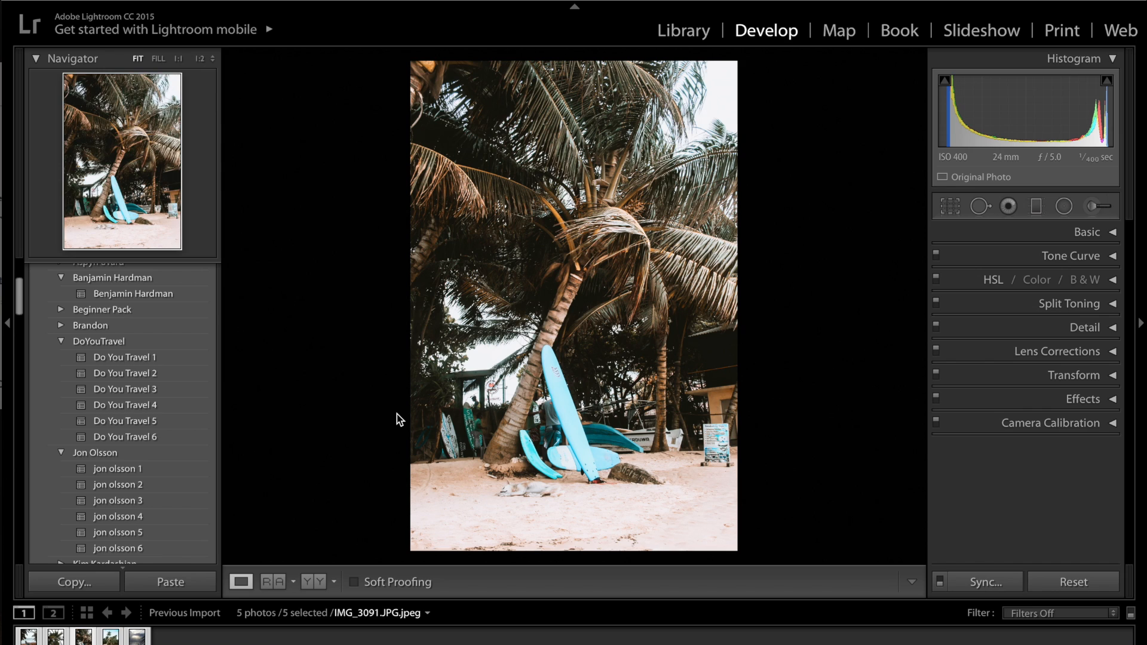
Step: Go to the next photo, IMG_3389, and compare its edited look with the original
key(Right)
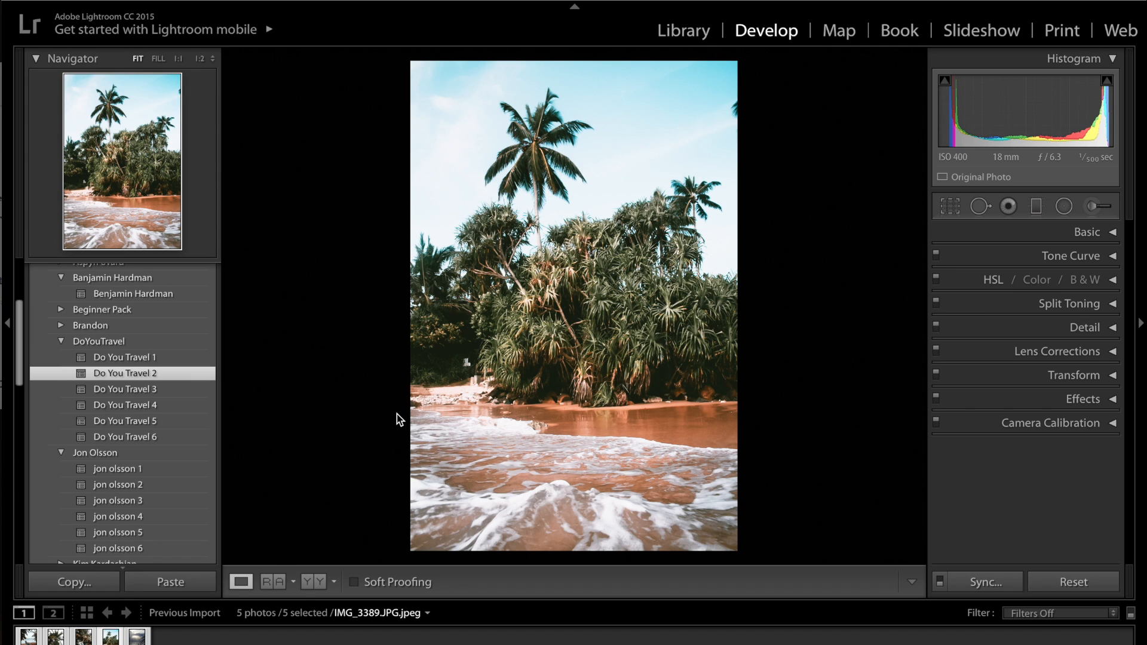
key(backslash)
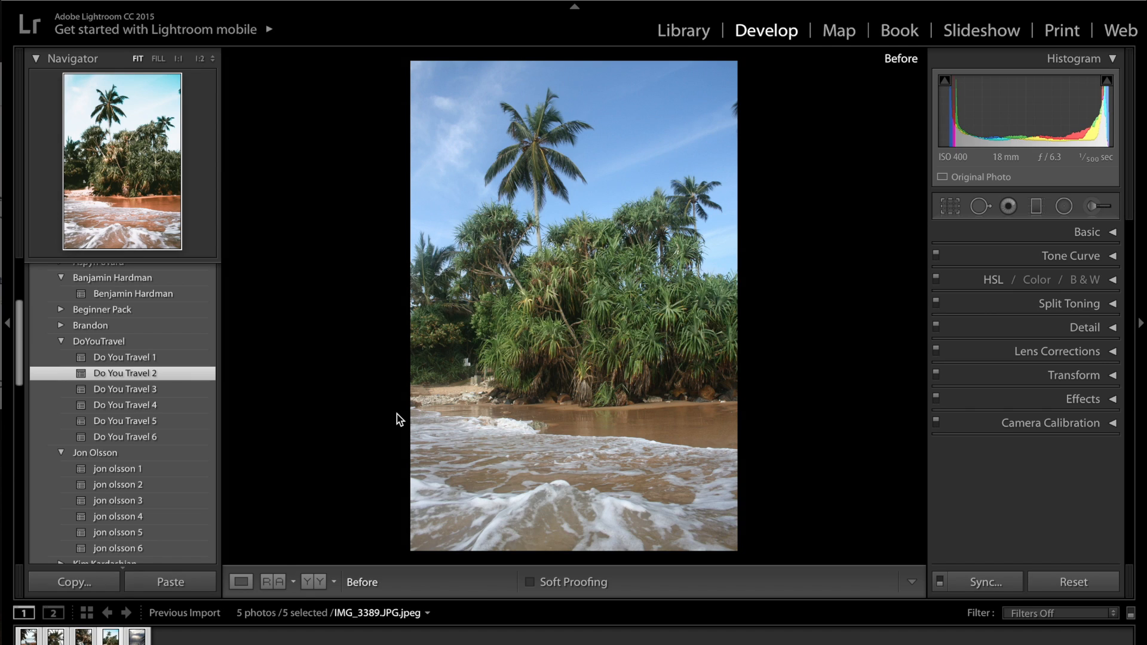
key(backslash)
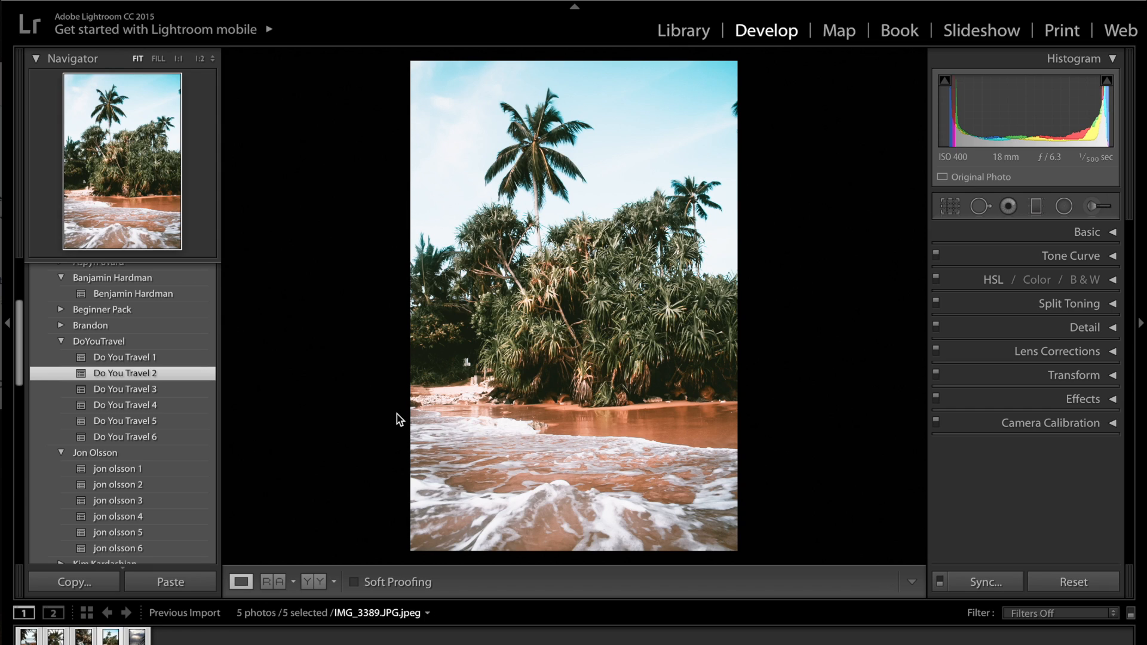